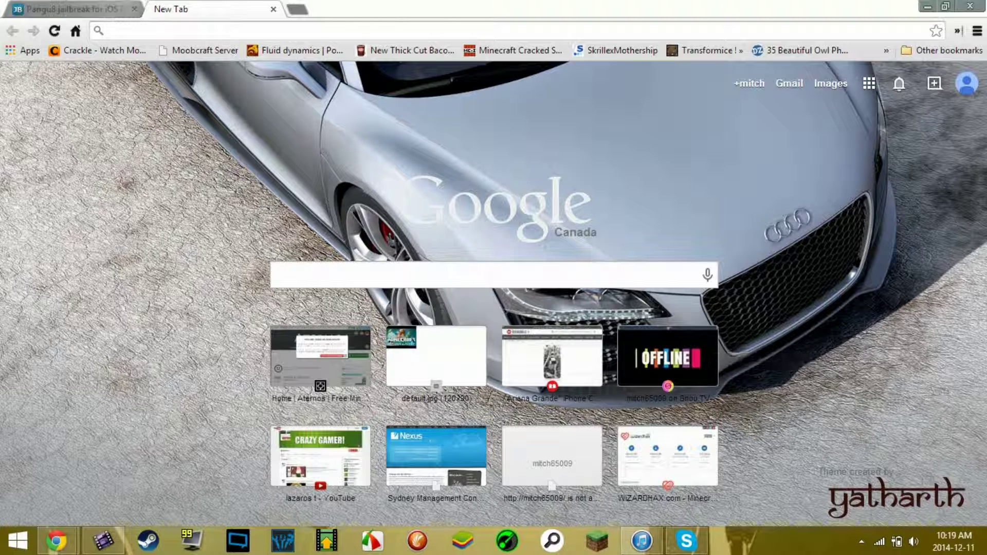
Go from the Jailbreak Wizard tab back to the Google results for jailbreakme.
{"action": "left_click", "coordinate": [72, 9]}
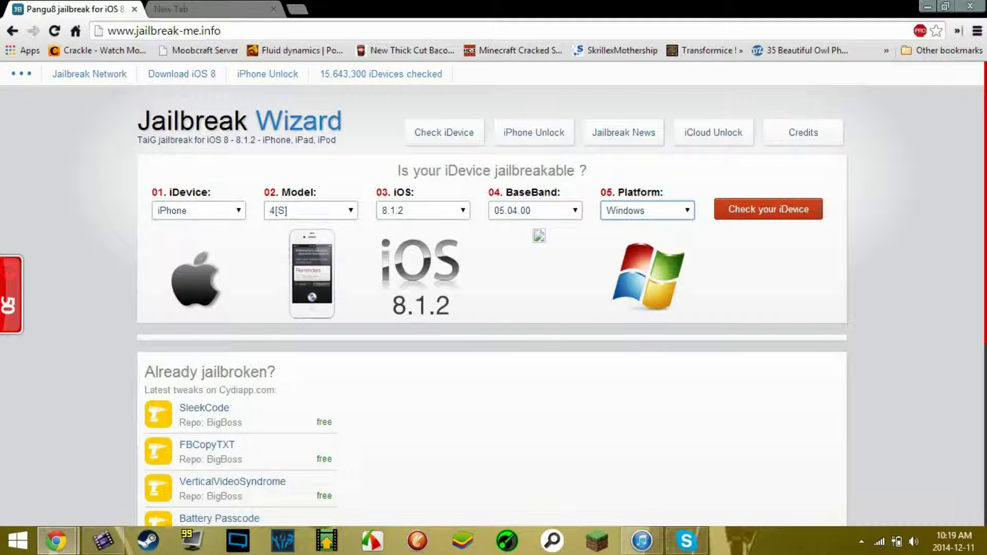
{"action": "key", "text": "alt+Left"}
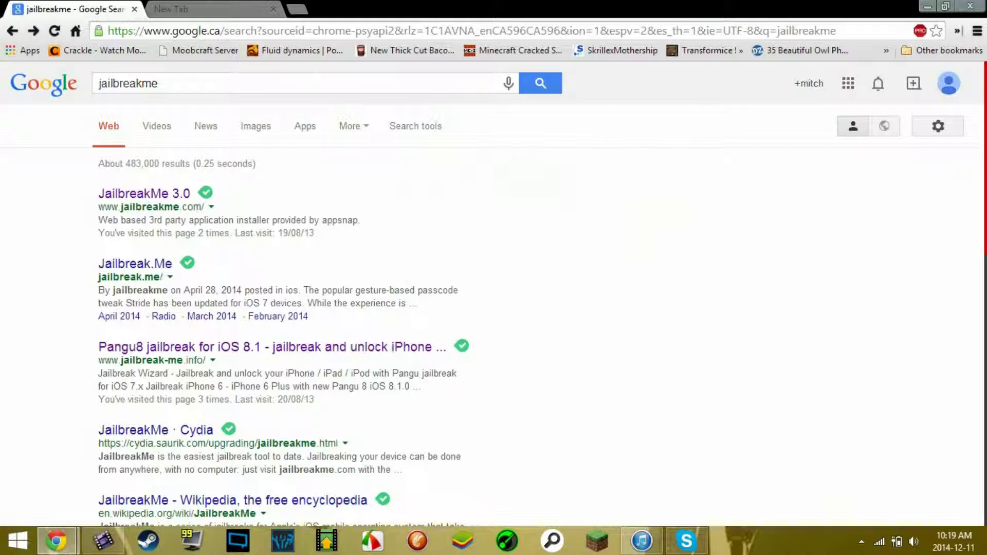
Open the Pangu8 result on jailbreak-me.info and select iPhone 4[S] on iOS 8.1.2.
{"action": "left_click", "coordinate": [273, 347]}
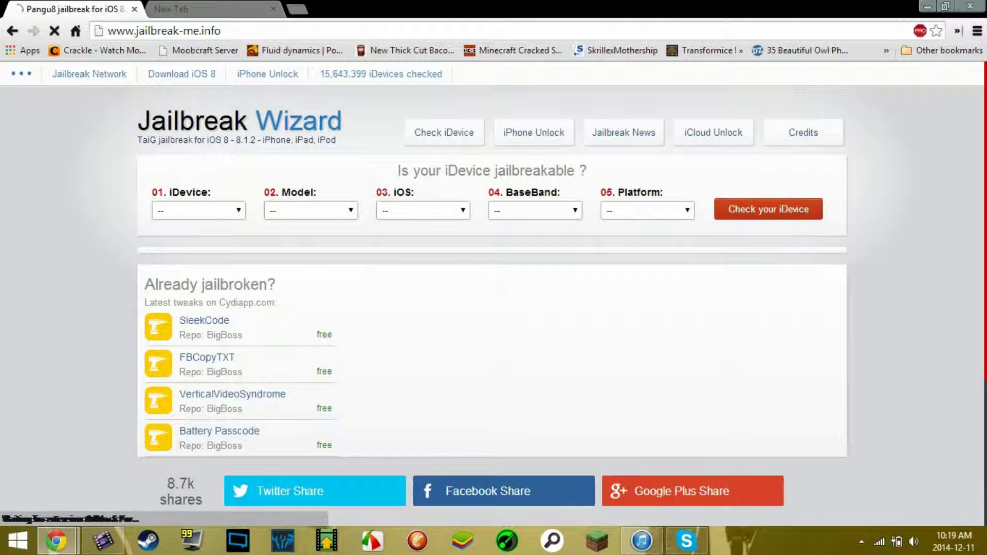
{"action": "left_click", "coordinate": [199, 210]}
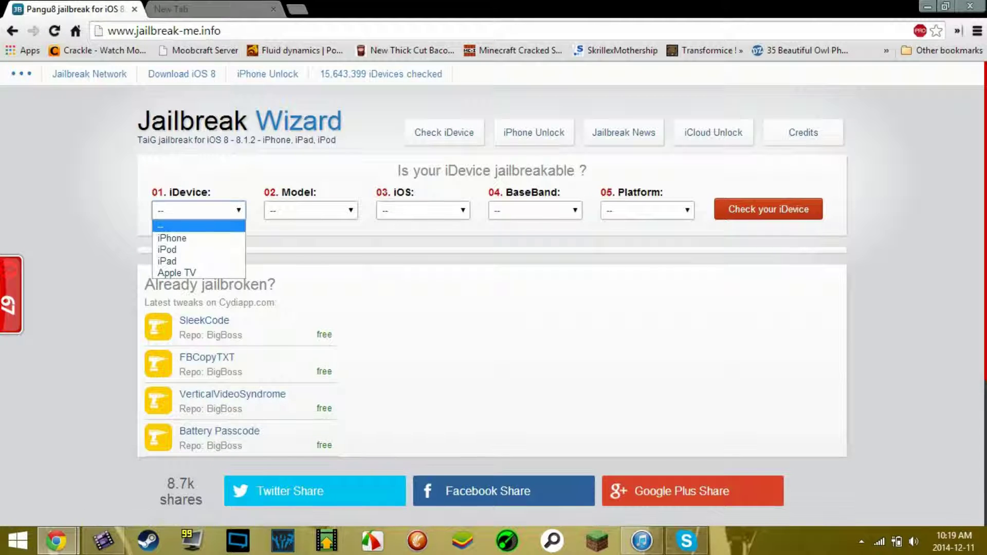
{"action": "left_click", "coordinate": [172, 238]}
{"action": "left_click", "coordinate": [310, 210]}
{"action": "left_click", "coordinate": [278, 296]}
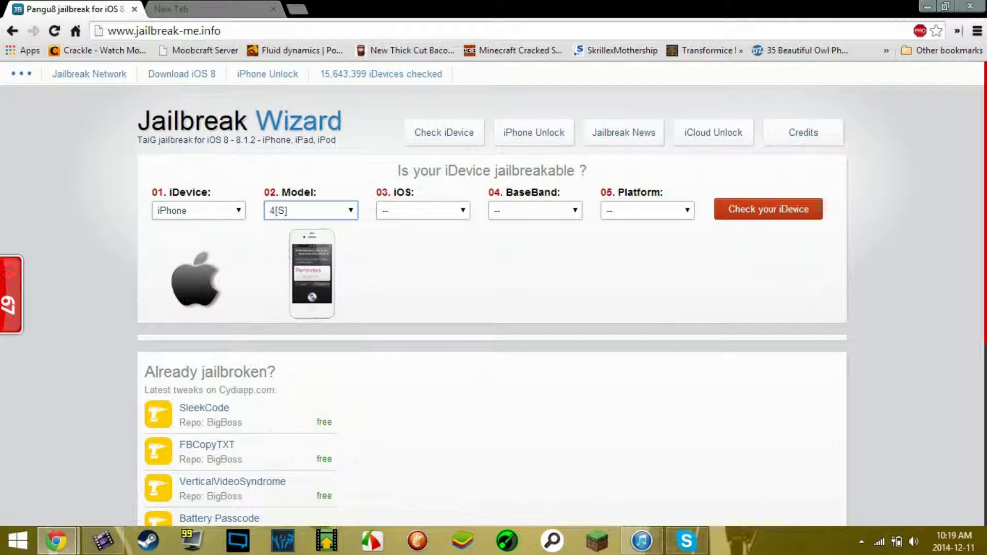
{"action": "left_click", "coordinate": [423, 210]}
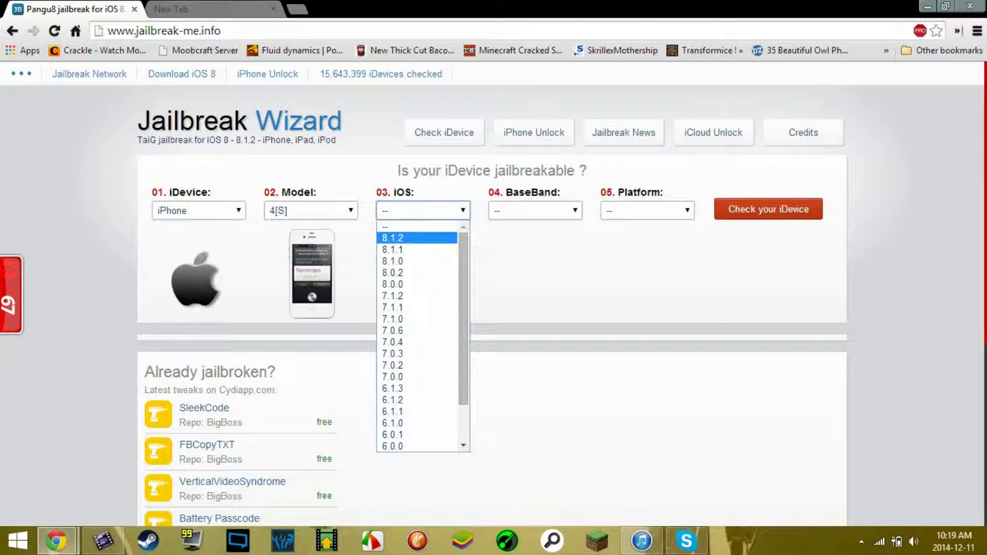
{"action": "left_click", "coordinate": [406, 238]}
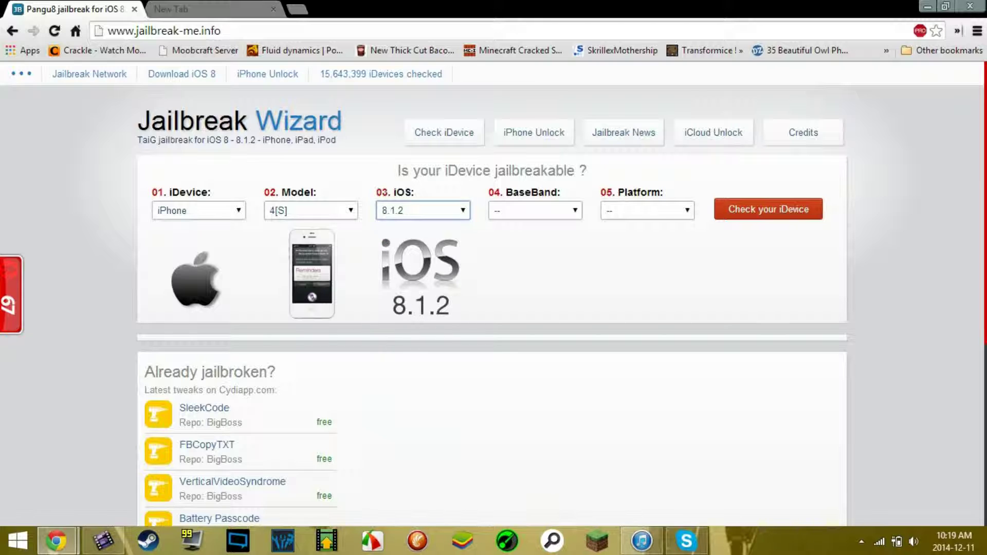
Choose baseband 05.04.00 and Windows, then run the iDevice check showing TaiG 1.2.0 support.
{"action": "left_click", "coordinate": [535, 210]}
{"action": "left_click", "coordinate": [520, 238]}
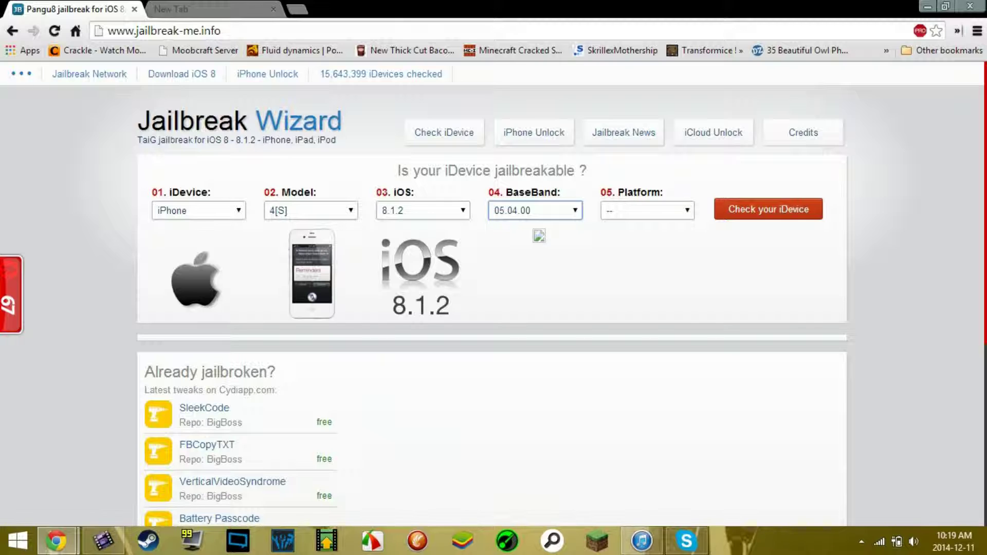
{"action": "left_click", "coordinate": [647, 210]}
{"action": "left_click", "coordinate": [630, 238]}
{"action": "left_click", "coordinate": [768, 210]}
{"action": "key", "text": "Return"}
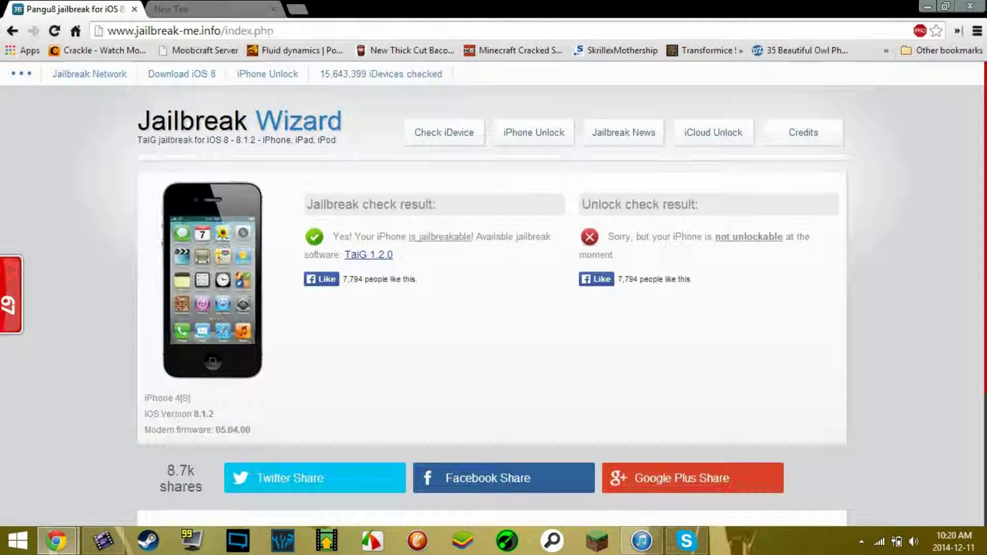
Open the TaiG 1.2.0 download page on jailbreaktools.com in a new tab.
{"action": "left_click", "coordinate": [368, 255]}
{"action": "left_click", "coordinate": [74, 9]}
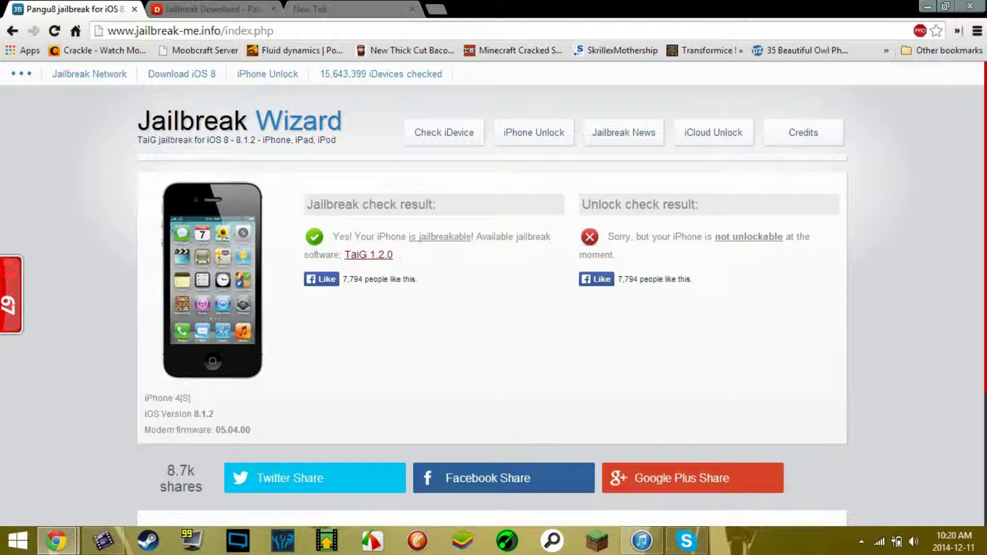
{"action": "key", "text": "ctrl+Tab"}
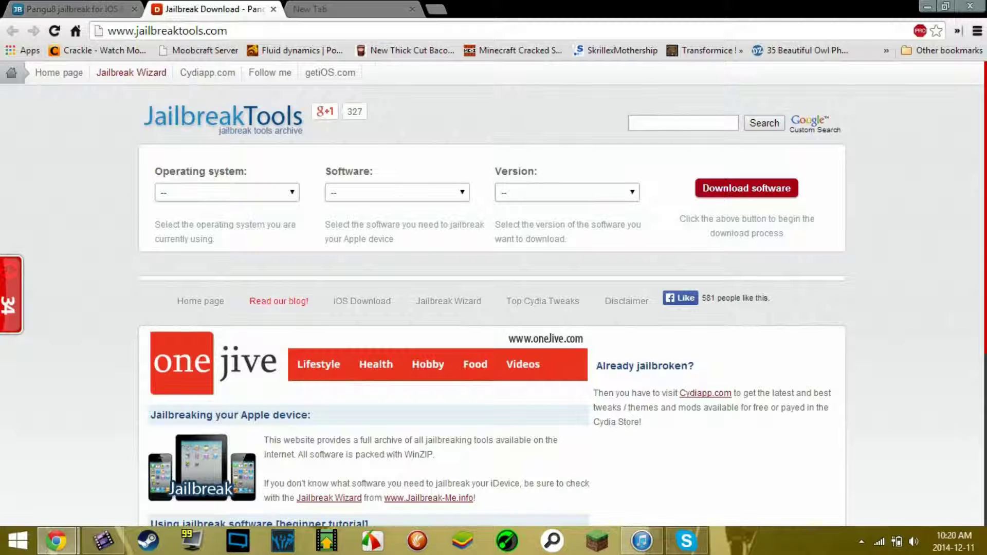
Choose Windows, TaiG and 1.2.0 English, and start downloading taig-1.2.0.zip.
{"action": "left_click", "coordinate": [228, 192]}
{"action": "left_click", "coordinate": [227, 220]}
{"action": "left_click", "coordinate": [397, 192]}
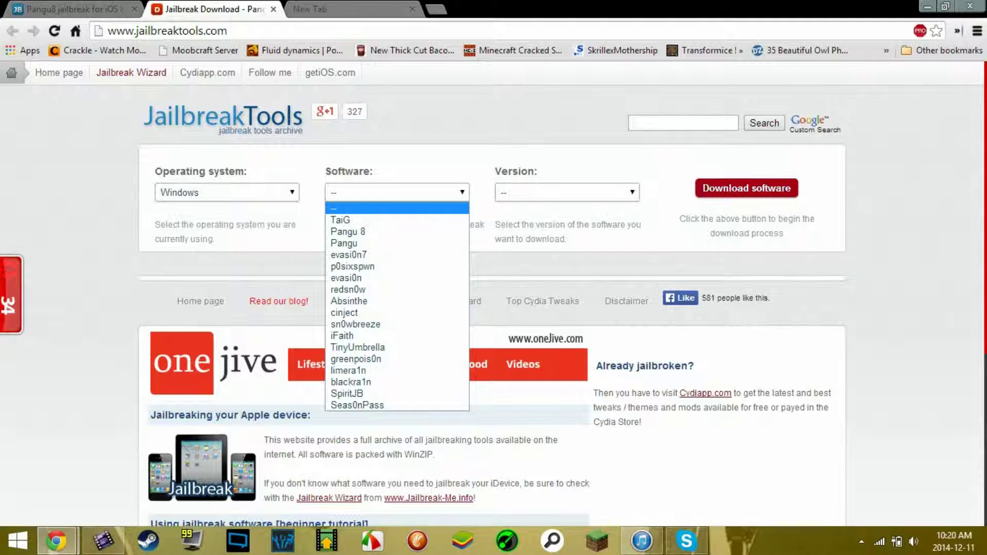
{"action": "key", "text": "Return"}
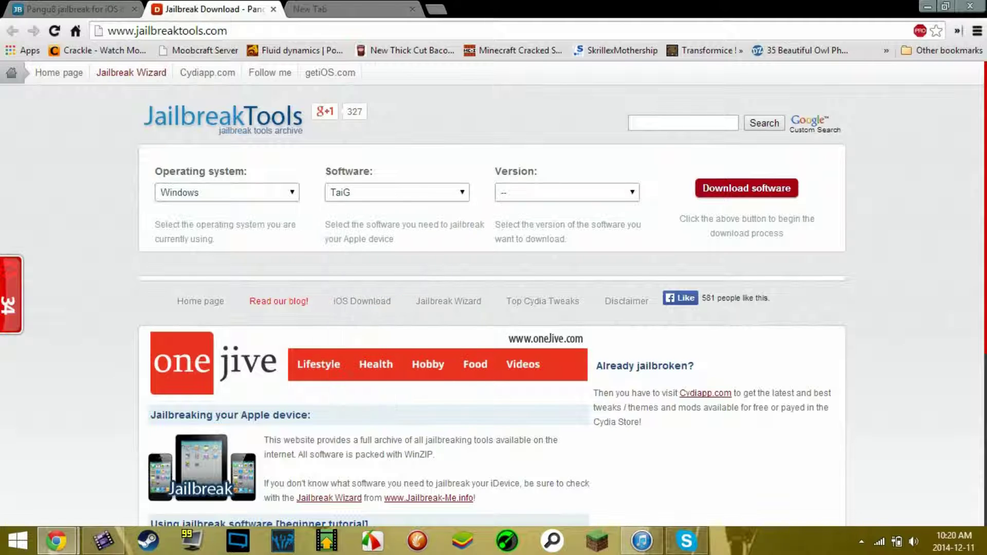
{"action": "left_click", "coordinate": [567, 192]}
{"action": "key", "text": "Down"}
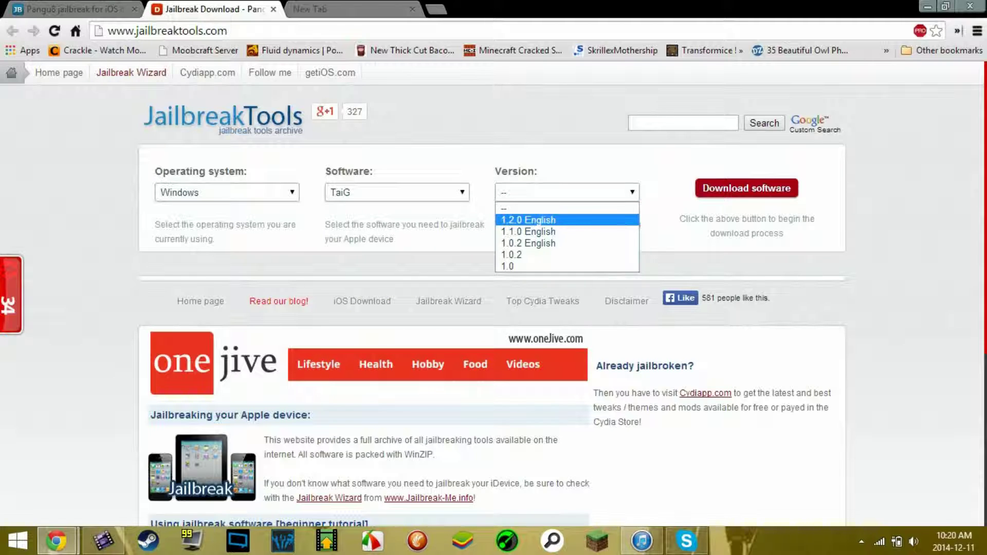
{"action": "key", "text": "Return"}
{"action": "left_click", "coordinate": [567, 192]}
{"action": "left_click", "coordinate": [567, 220]}
{"action": "left_click", "coordinate": [746, 188]}
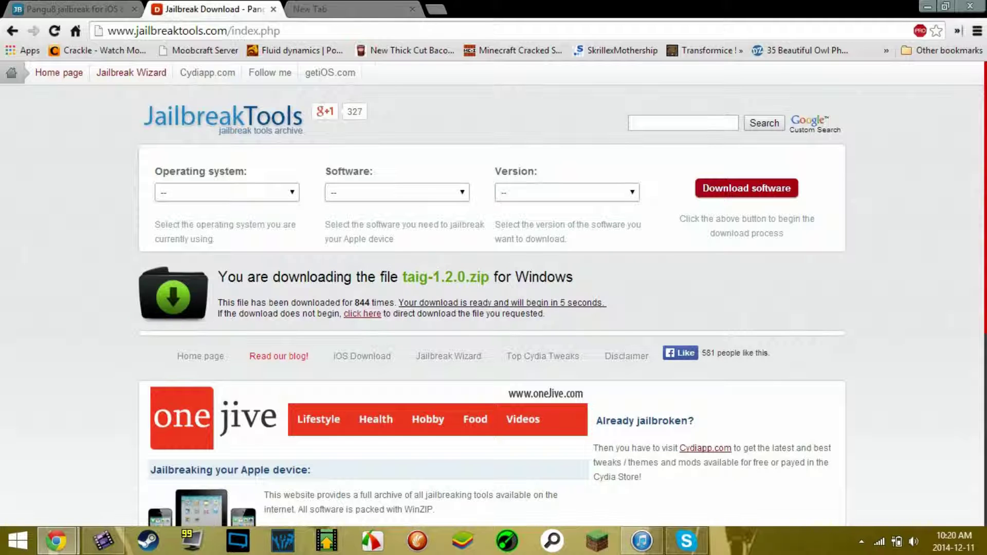
Briefly check the iPhone 4S in iTunes, then return to the download page's dropdowns.
{"action": "left_click", "coordinate": [641, 540]}
{"action": "left_click", "coordinate": [641, 541]}
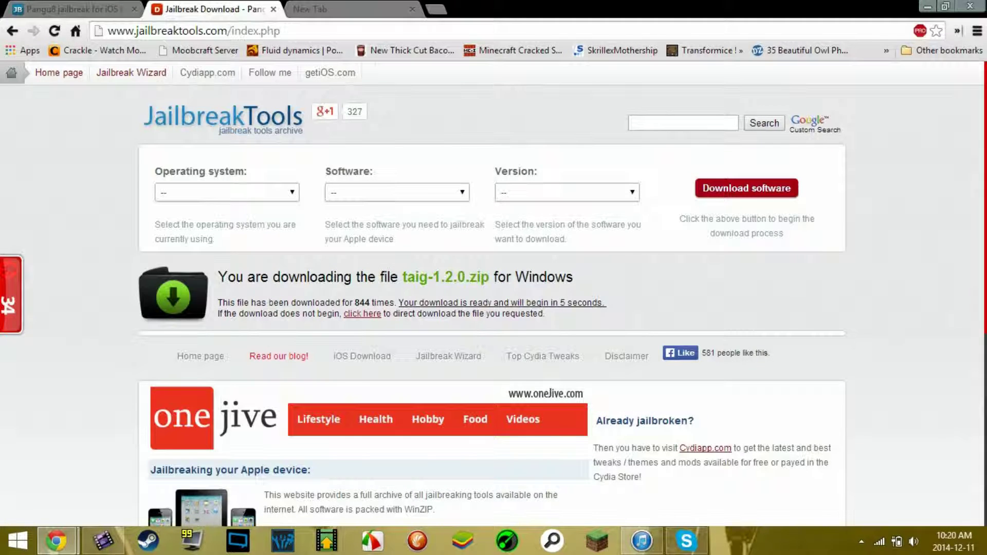
{"action": "left_click", "coordinate": [227, 192]}
View the iPhone 4S summary on iOS 8.1.2 in iTunes, then minimize iTunes.
{"action": "left_click", "coordinate": [643, 542]}
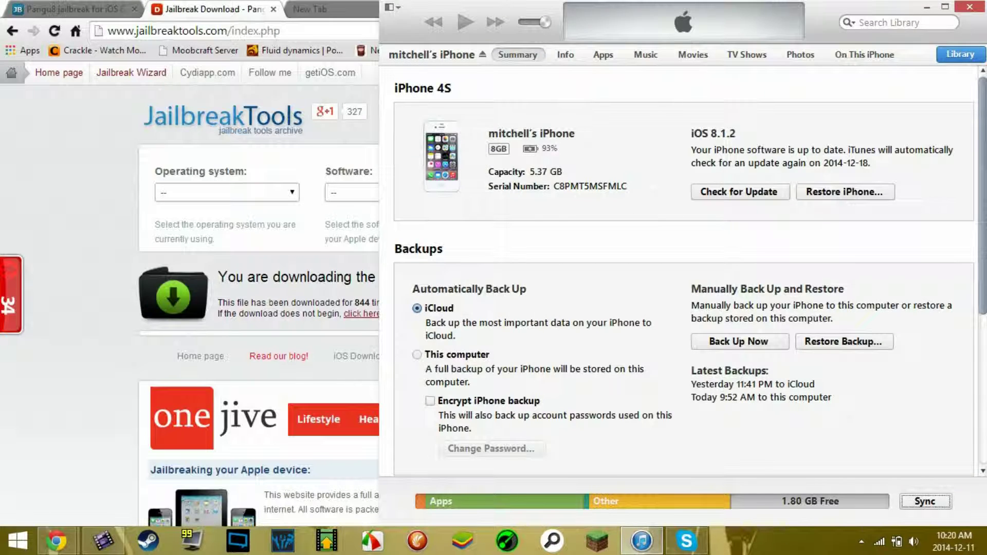
{"action": "left_click", "coordinate": [642, 542]}
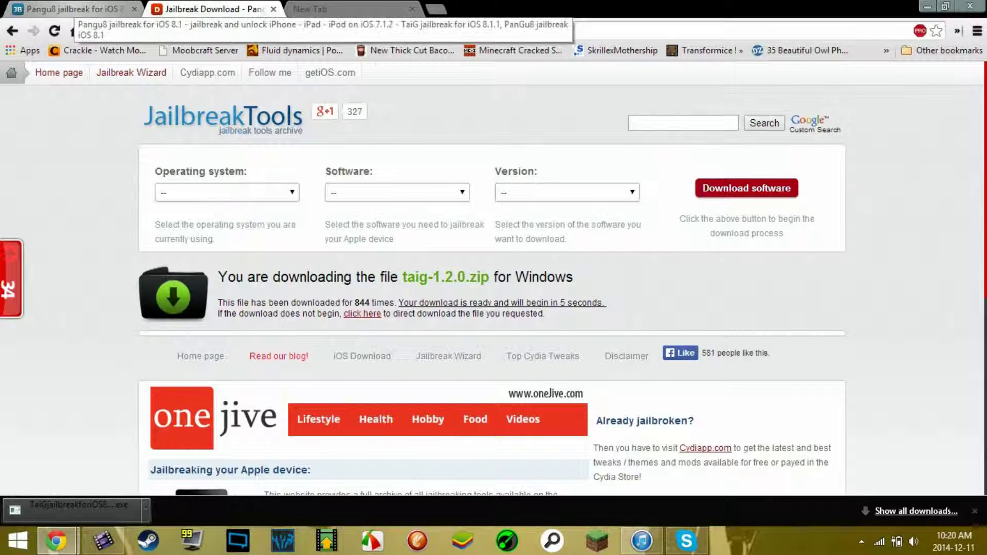
Glance at the check results, inspect the finished TaiG download, and close the downloads bar.
{"action": "left_click", "coordinate": [75, 9]}
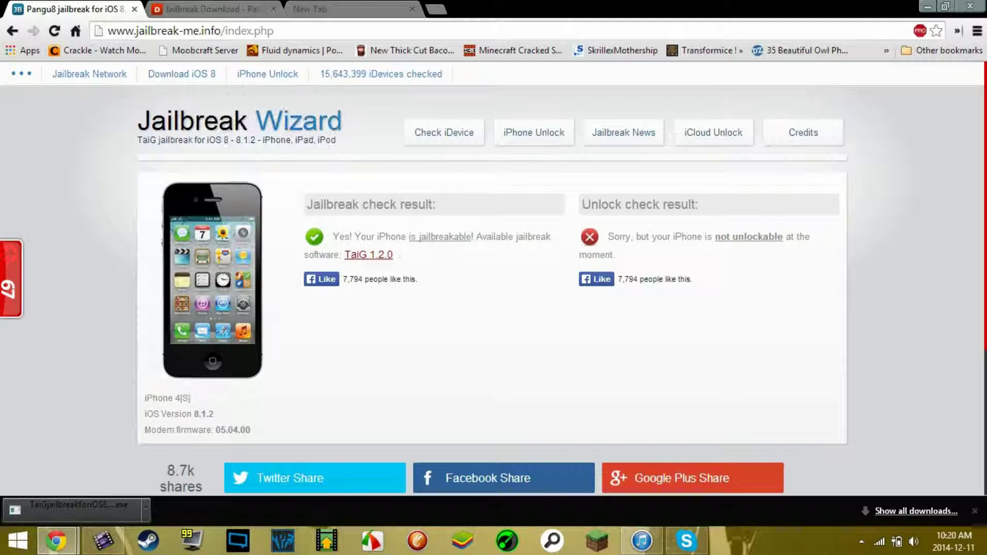
{"action": "left_click", "coordinate": [213, 9]}
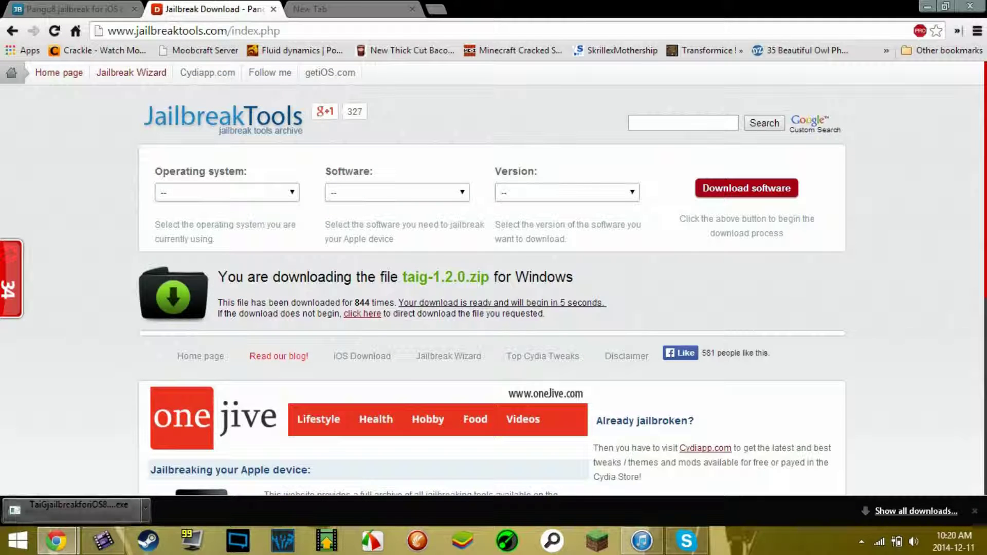
{"action": "left_click", "coordinate": [145, 509]}
{"action": "left_click", "coordinate": [146, 509]}
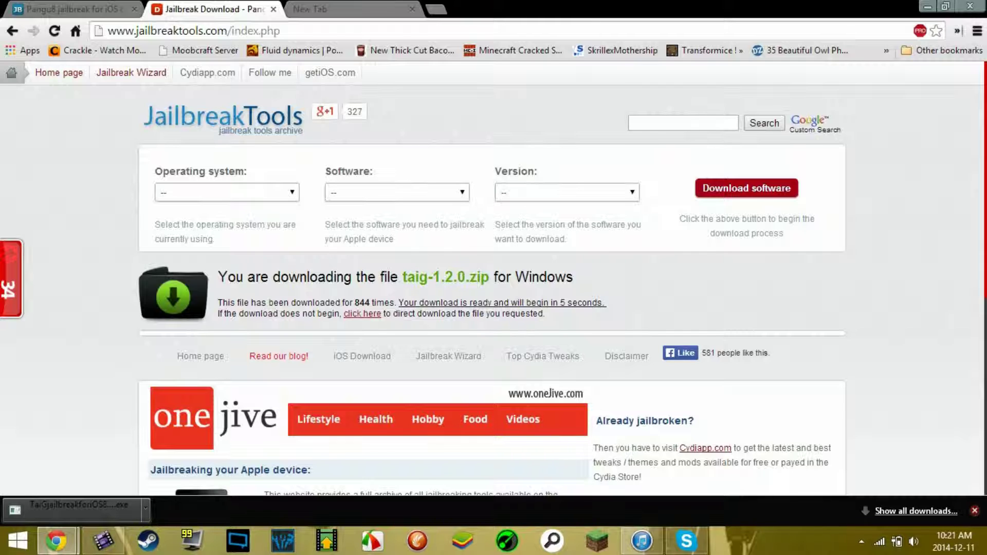
{"action": "left_click", "coordinate": [974, 511]}
Select Windows, TaiG and version 1.2.0 English in the download dropdowns.
{"action": "left_click", "coordinate": [226, 193]}
{"action": "left_click", "coordinate": [227, 220]}
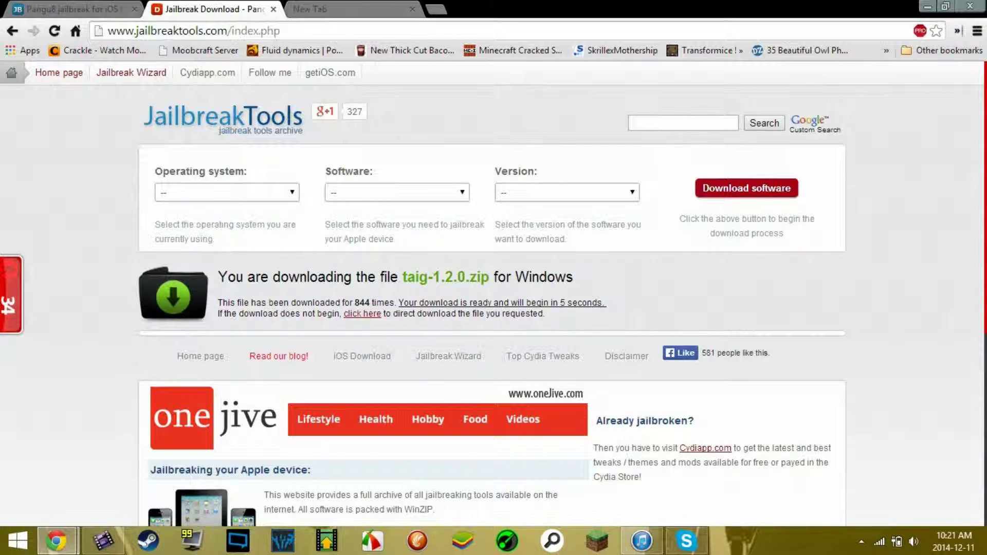
{"action": "left_click", "coordinate": [397, 192]}
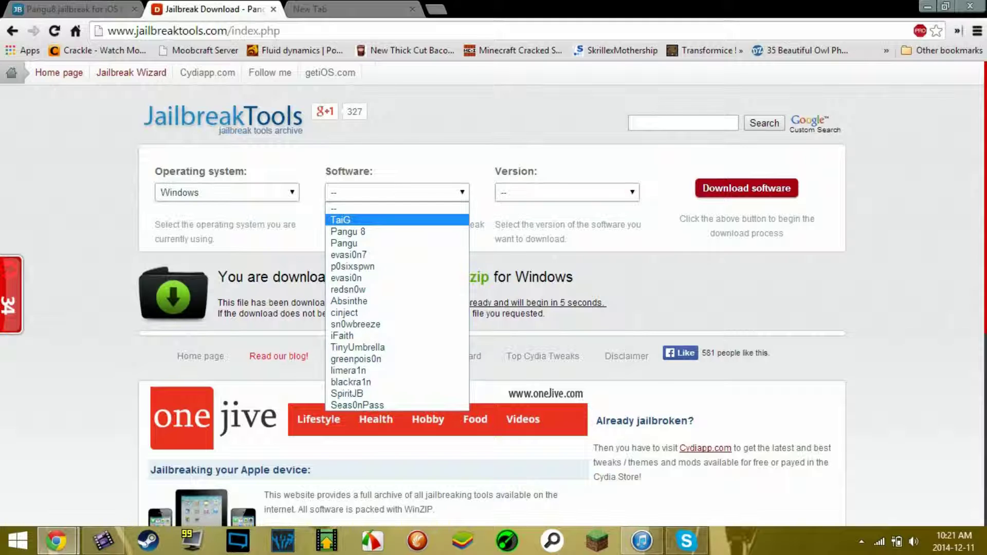
{"action": "left_click", "coordinate": [340, 219]}
{"action": "left_click", "coordinate": [567, 192]}
{"action": "left_click", "coordinate": [519, 216]}
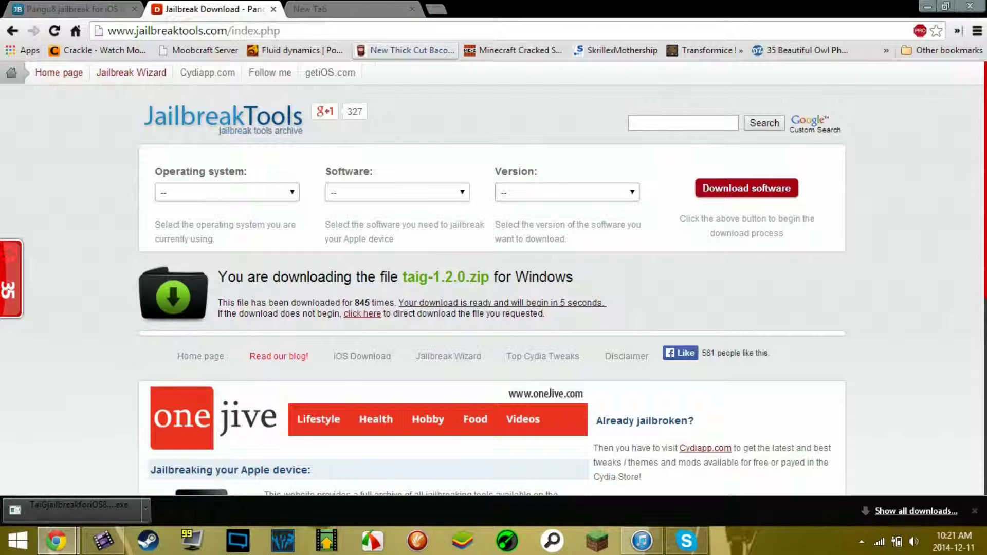
Look over and close the Redmond Pie TaiG article, then download TaiGJBreak_EN_1201.zip from MEGA.
{"action": "key", "text": "ctrl+alt+F12"}
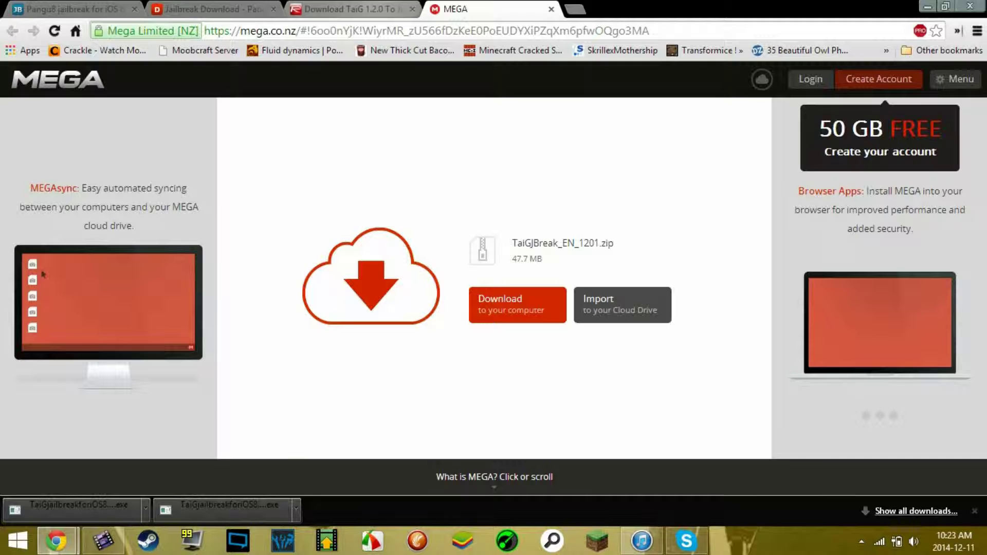
{"action": "left_click", "coordinate": [354, 9]}
{"action": "scroll", "coordinate": [494, 277], "scroll_direction": "up", "scroll_amount": 15}
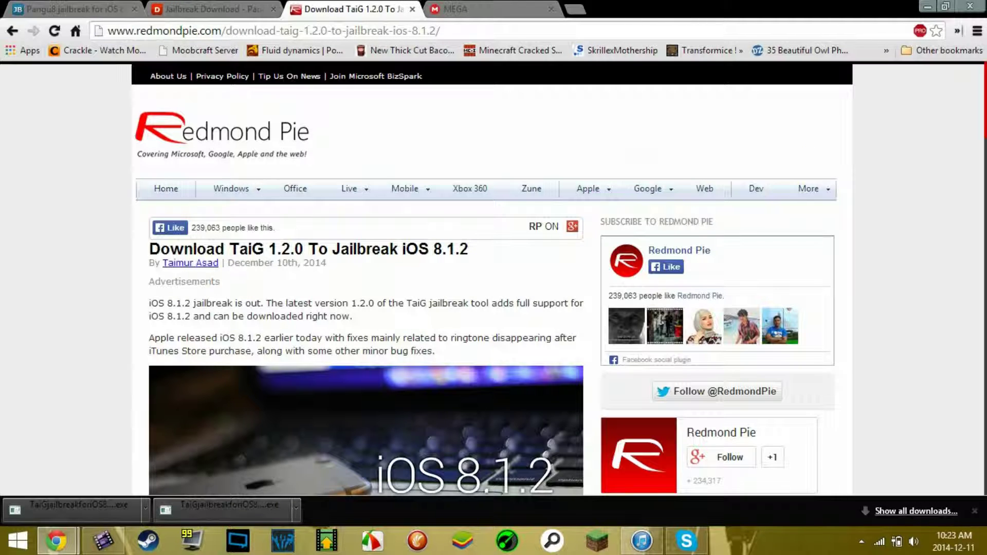
{"action": "key", "text": "ctrl+Tab"}
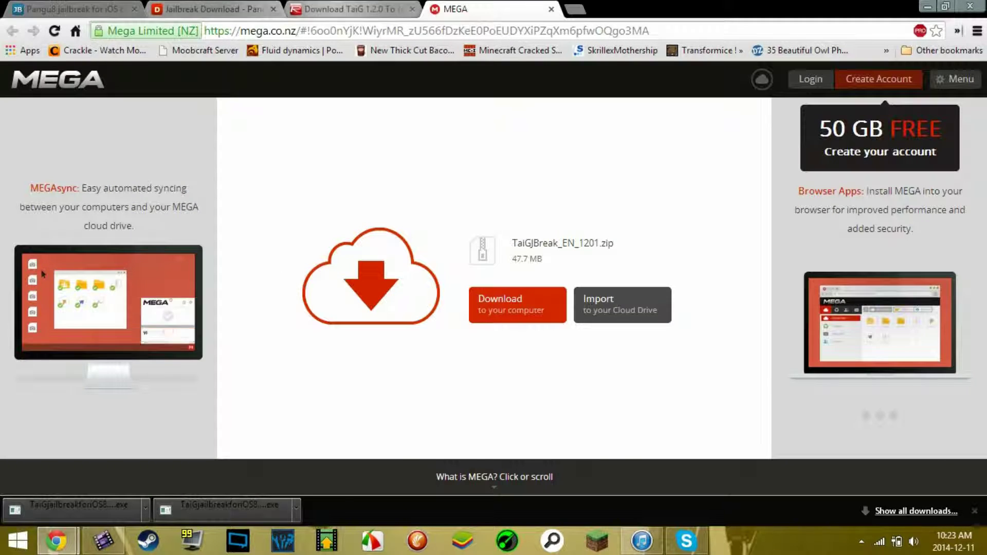
{"action": "left_click", "coordinate": [354, 9]}
{"action": "scroll", "coordinate": [494, 277], "scroll_direction": "down", "scroll_amount": 12}
{"action": "scroll", "coordinate": [366, 278], "scroll_direction": "down", "scroll_amount": 7}
{"action": "scroll", "coordinate": [366, 277], "scroll_direction": "up", "scroll_amount": 8}
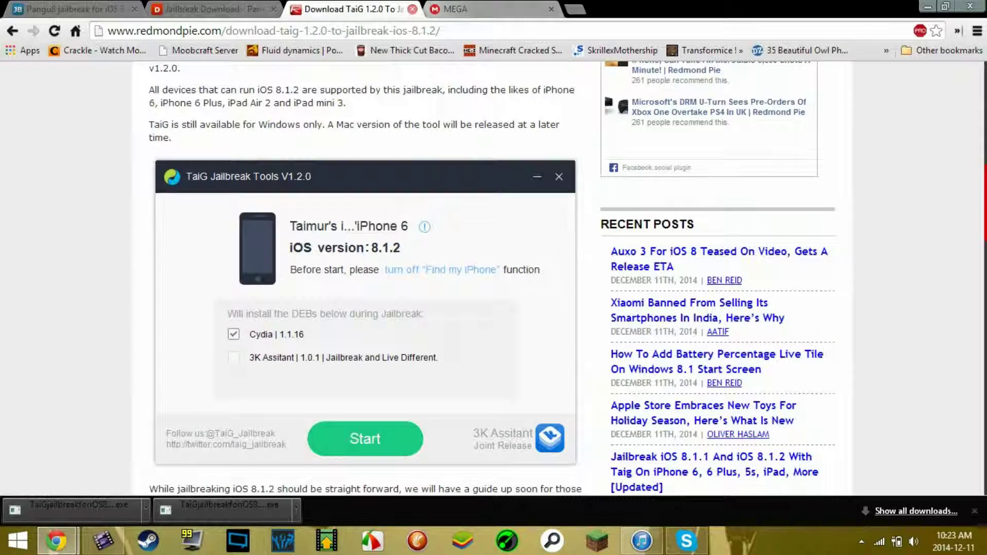
{"action": "left_click", "coordinate": [413, 9]}
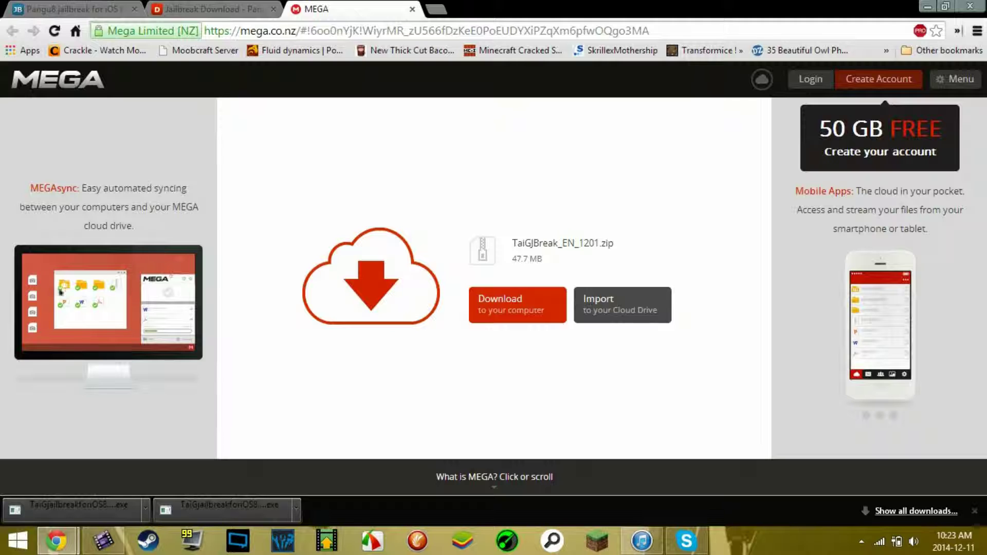
{"action": "left_click", "coordinate": [517, 305]}
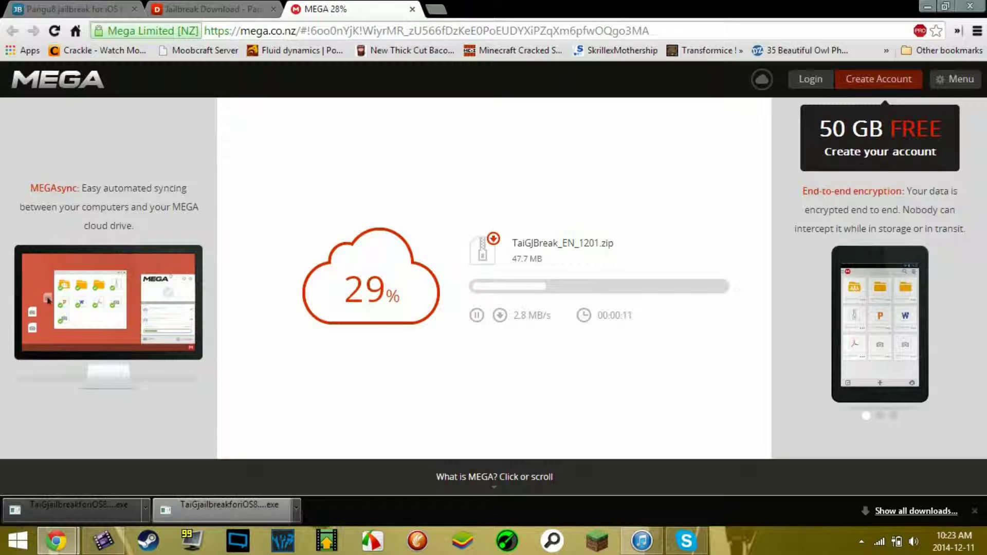
Close Chrome's downloads bar and return to the MEGA download in progress.
{"action": "left_click", "coordinate": [974, 510]}
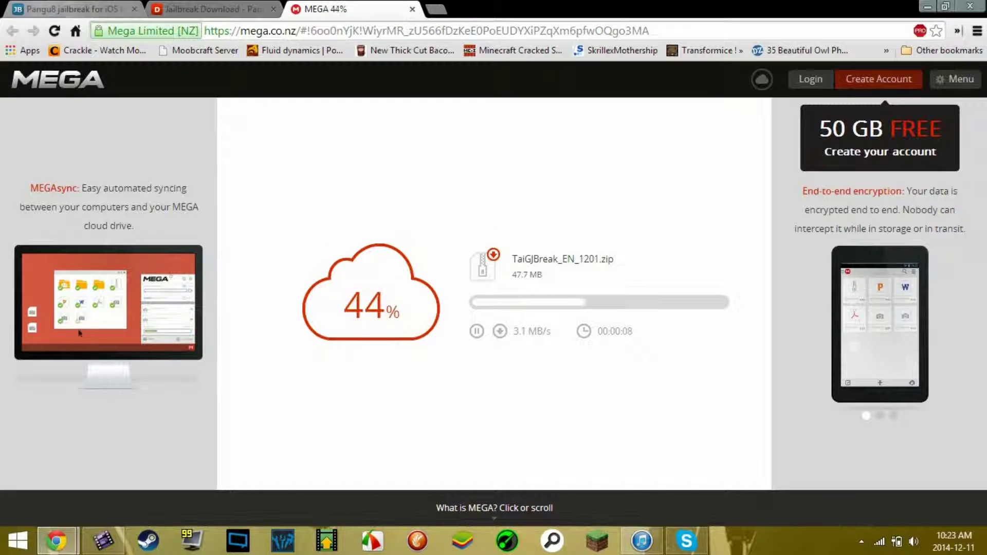
{"action": "left_click", "coordinate": [72, 9]}
{"action": "left_click", "coordinate": [350, 9]}
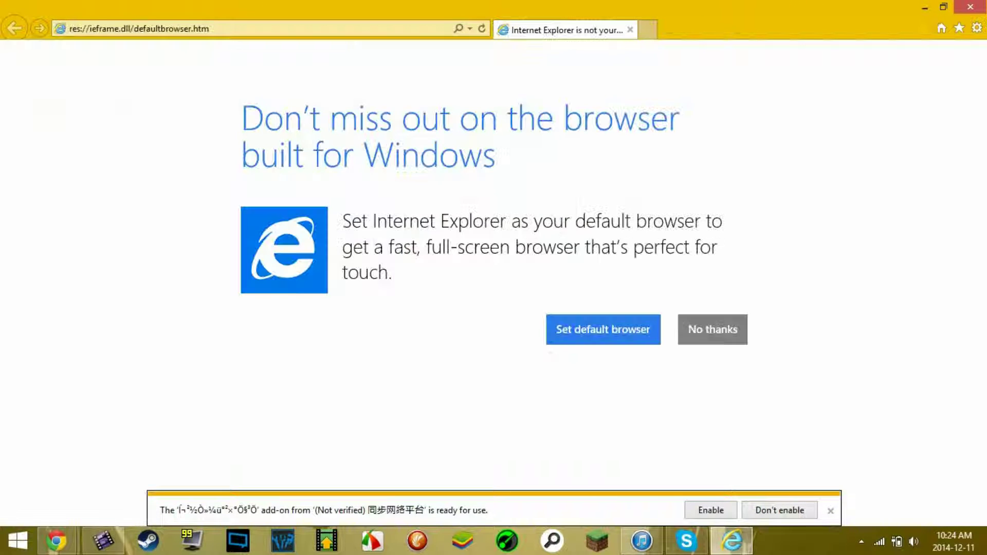
Load the pasted MEGA link in Internet Explorer and download TaiGJBreak_EN_1201.zip.
{"action": "left_click", "coordinate": [205, 29]}
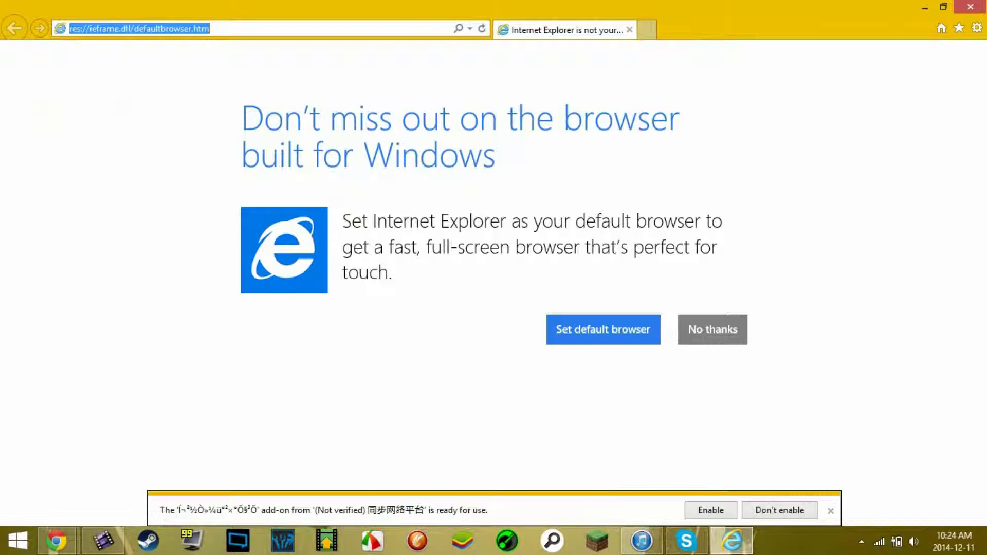
{"action": "key", "text": "ctrl+v"}
{"action": "key", "text": "Return"}
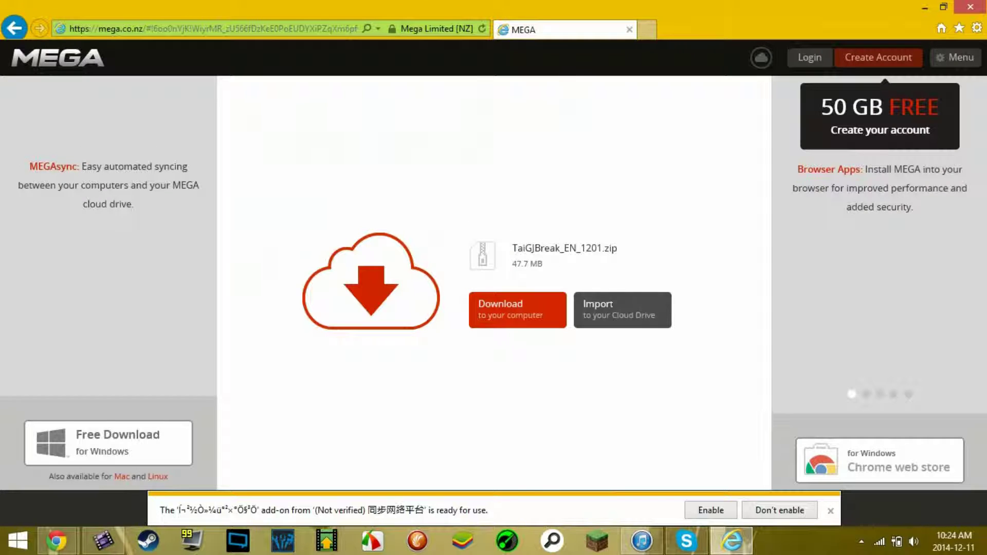
{"action": "left_click", "coordinate": [830, 511]}
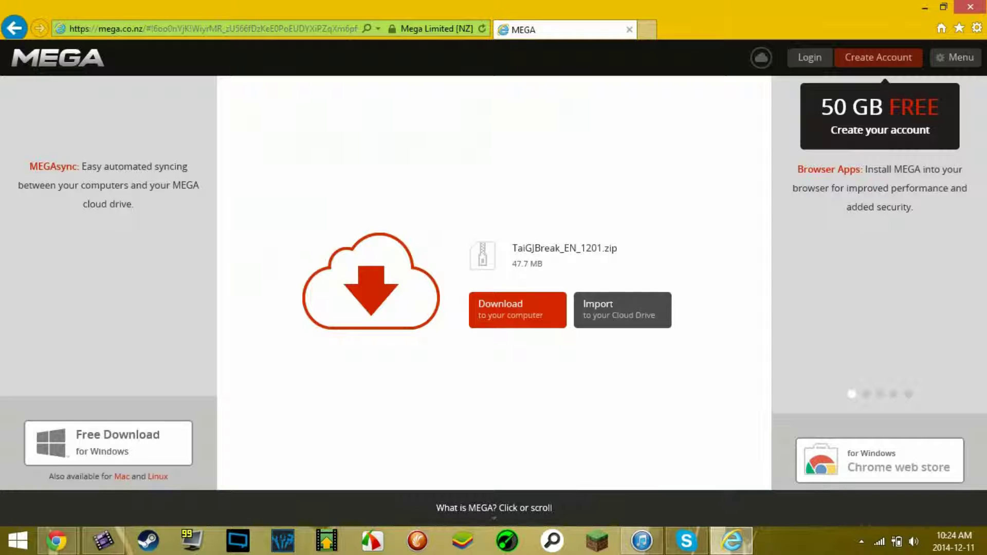
{"action": "left_click", "coordinate": [535, 319]}
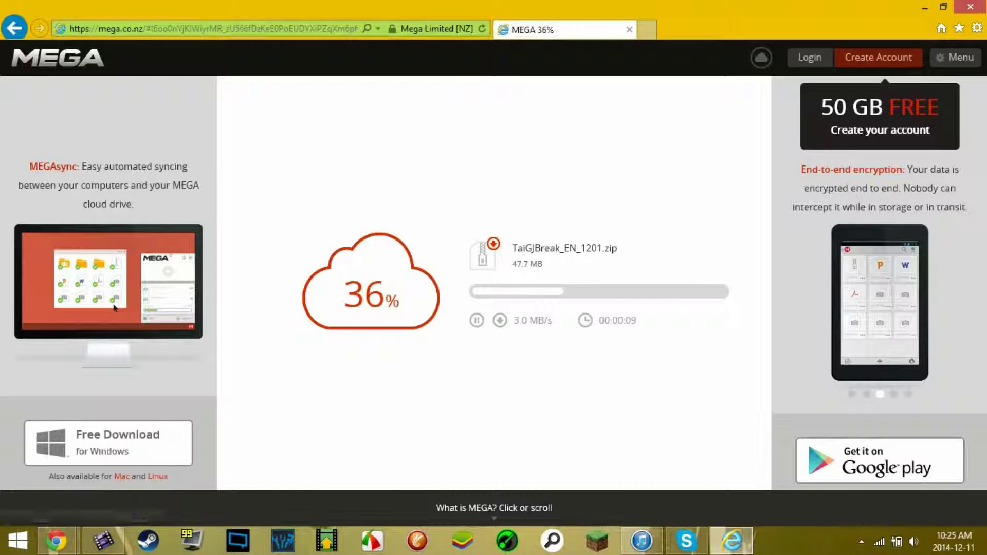
Open the finished archive in WinRAR and dismiss its license reminder.
{"action": "right_click", "coordinate": [104, 541]}
{"action": "left_click", "coordinate": [103, 500]}
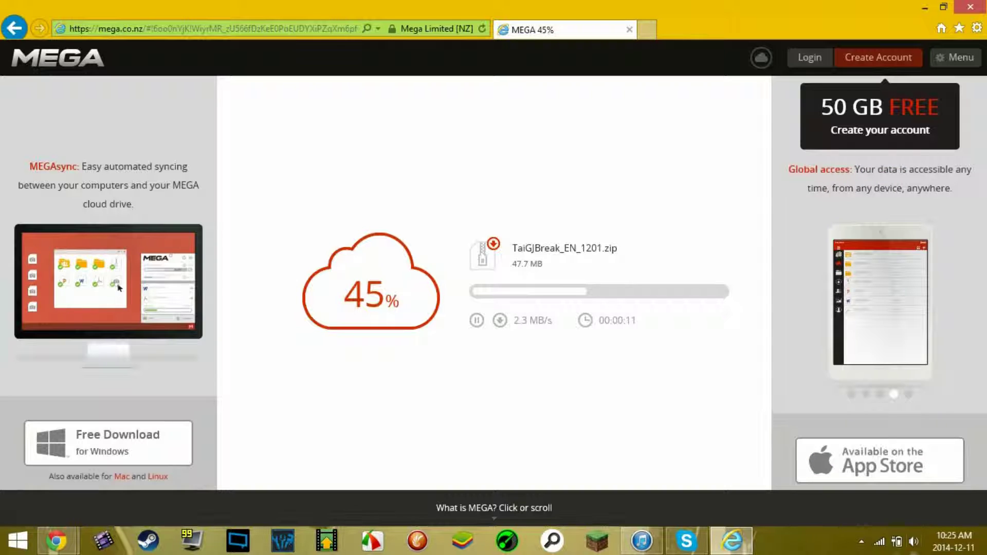
{"action": "left_click", "coordinate": [862, 541]}
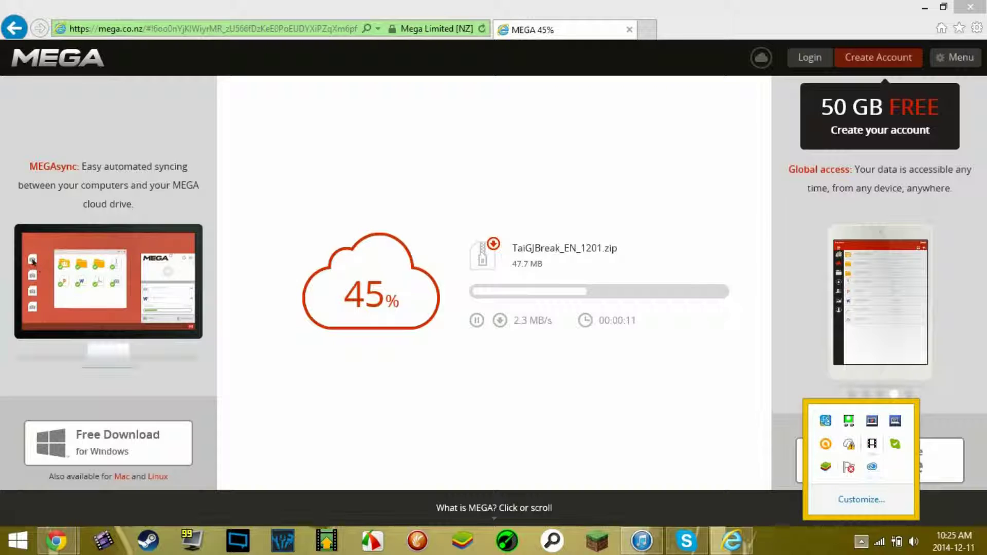
{"action": "key", "text": "Escape"}
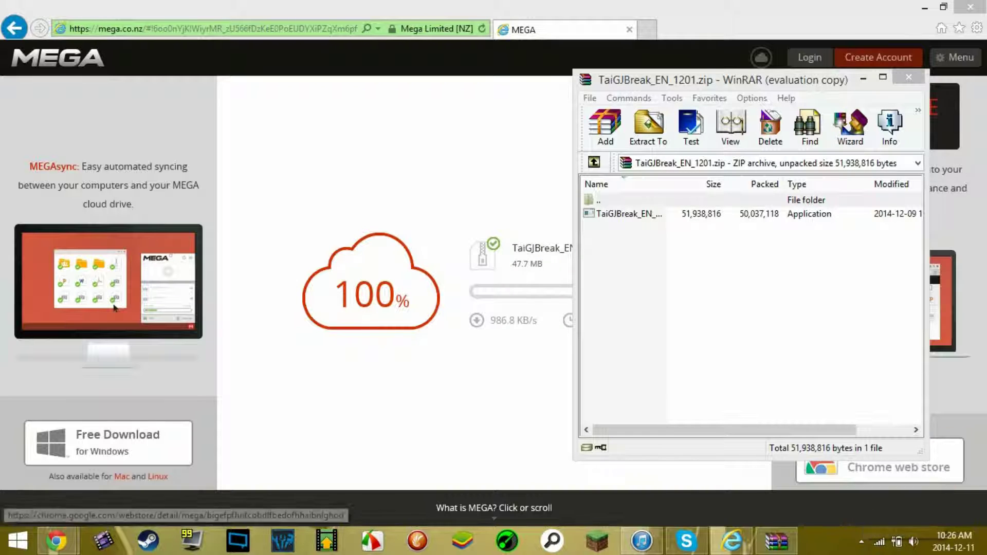
Launch TaiGJBreak_EN, close the 3K Assistant panel, and keep 3K Assistant 1.0.1 ticked alongside Cydia 1.1.16.
{"action": "double_click", "coordinate": [629, 214]}
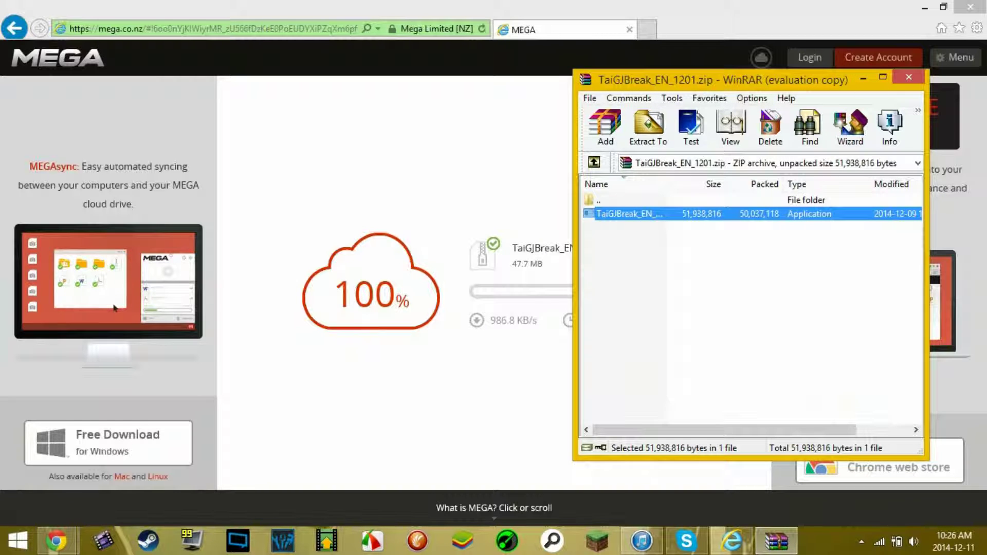
{"action": "left_click", "coordinate": [883, 76]}
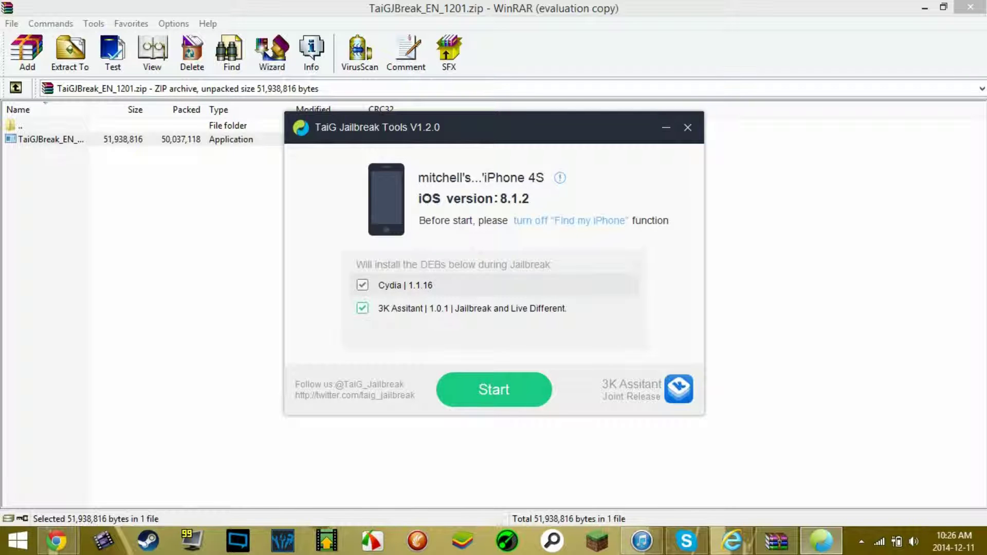
{"action": "left_click", "coordinate": [362, 309]}
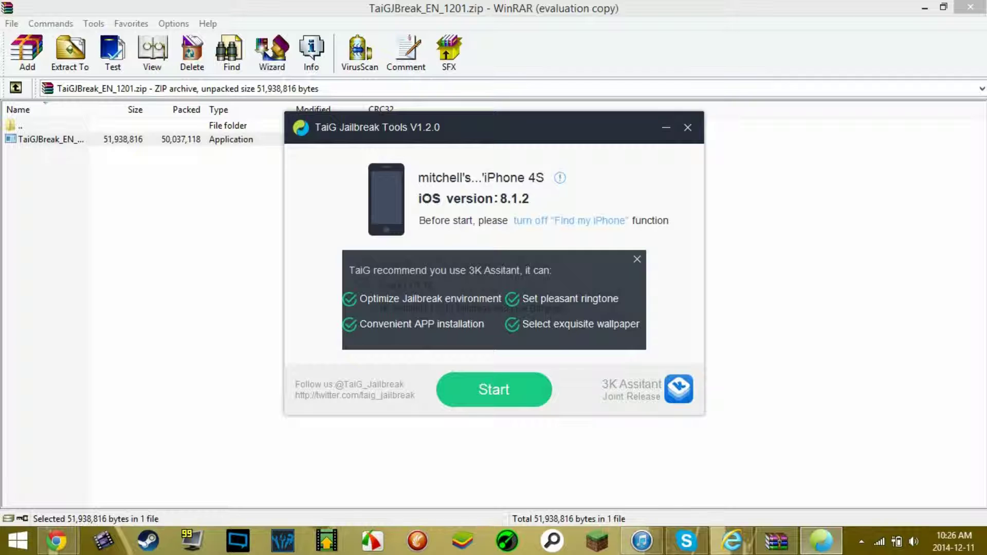
{"action": "left_click", "coordinate": [637, 259]}
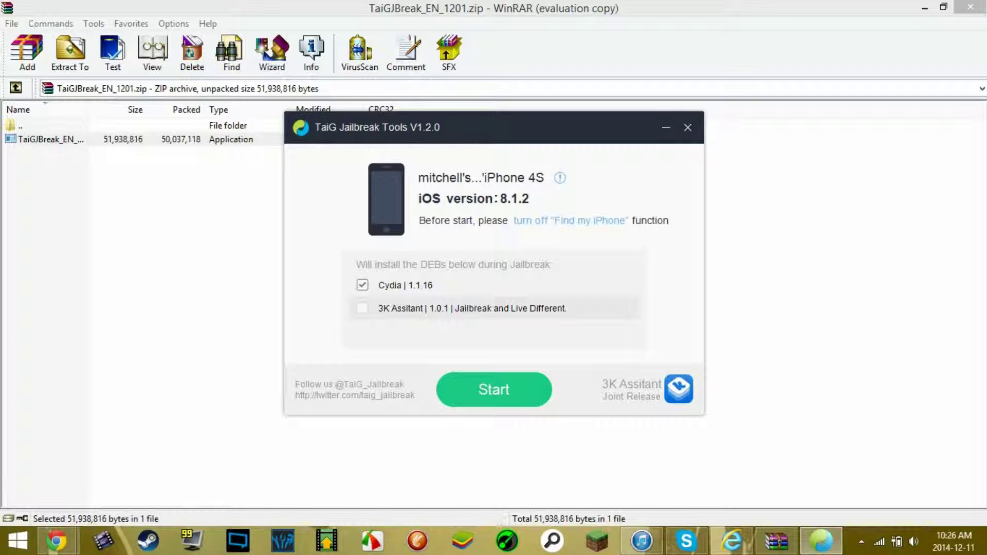
{"action": "left_click", "coordinate": [363, 308]}
{"action": "left_click", "coordinate": [362, 308]}
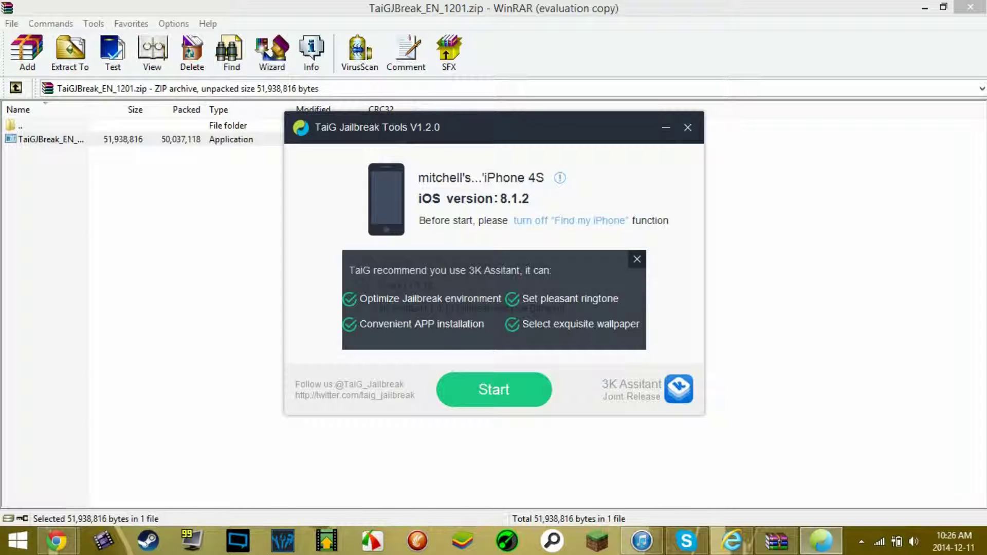
{"action": "left_click", "coordinate": [637, 259]}
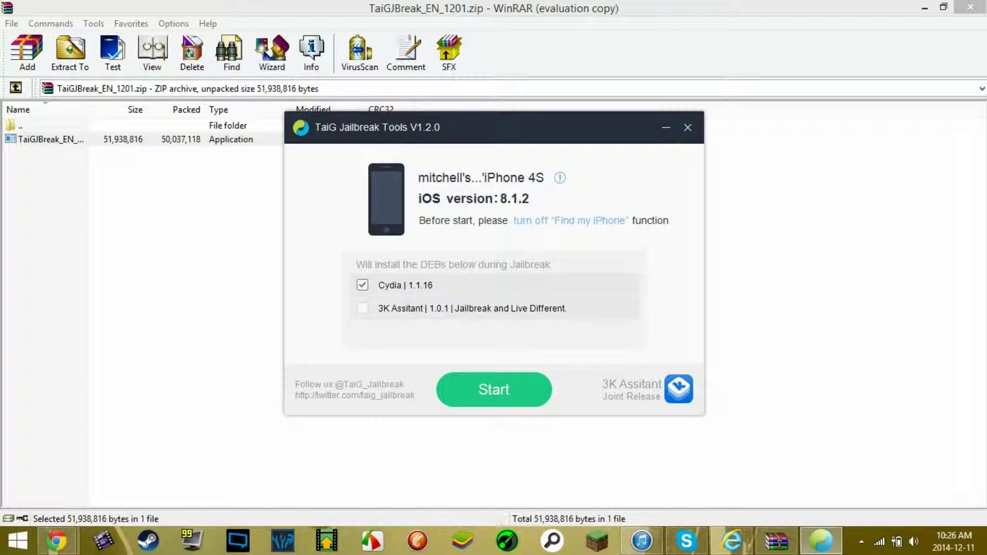
{"action": "left_click", "coordinate": [362, 309]}
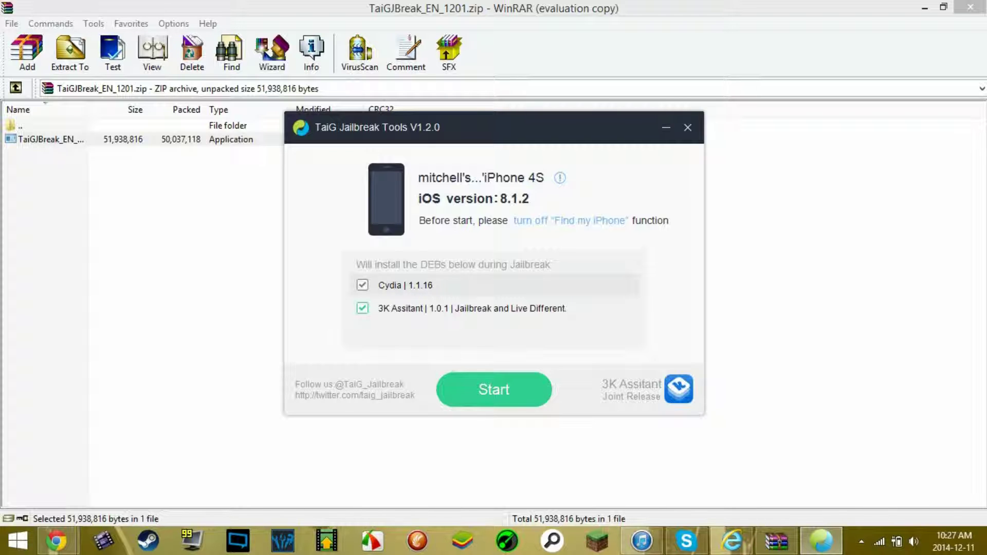
Start the TaiG jailbreak on the iPhone 4S and wait for Jailbreak Successful!
{"action": "left_click", "coordinate": [494, 389]}
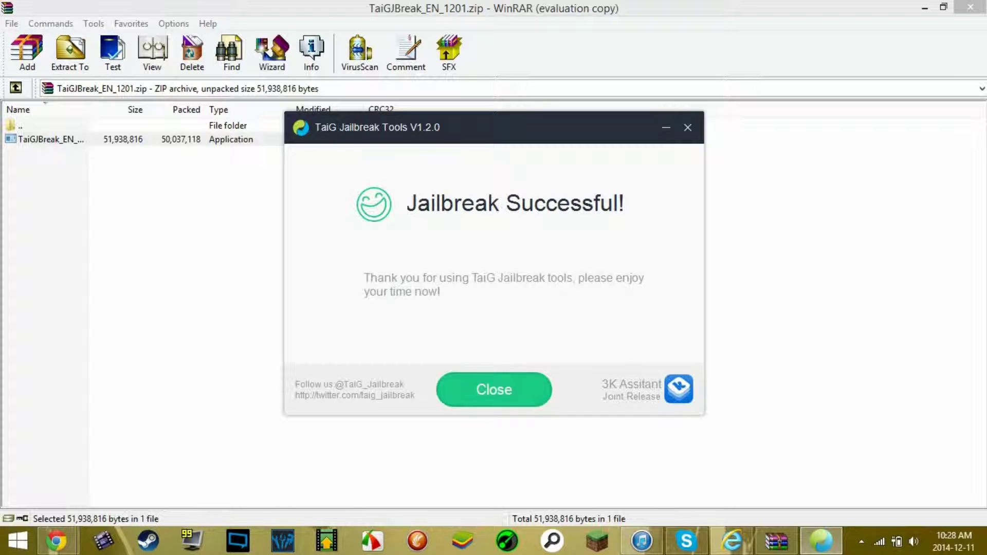
Close TaiG after success, glance at the iTunes library, then show the hidden tray icons.
{"action": "left_click", "coordinate": [494, 390]}
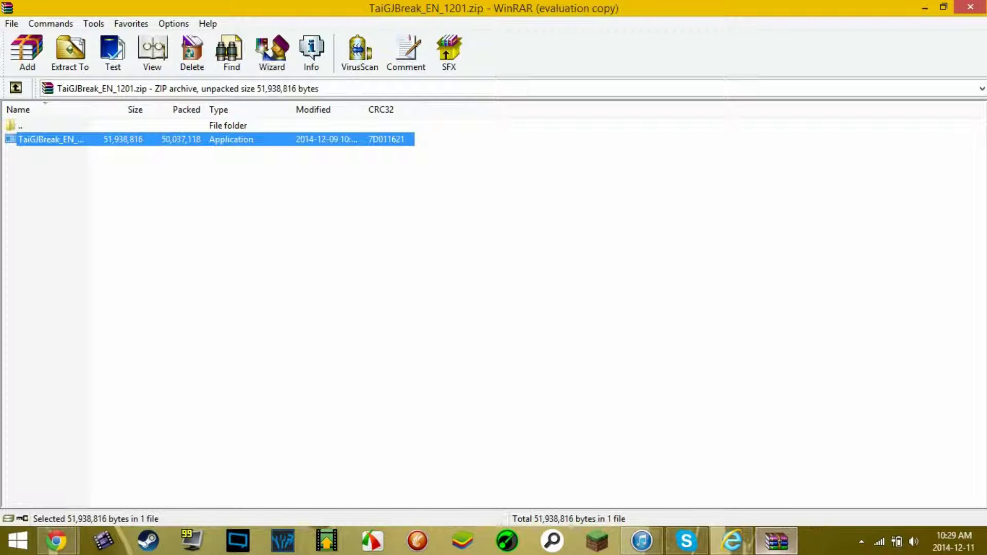
{"action": "left_click", "coordinate": [642, 542]}
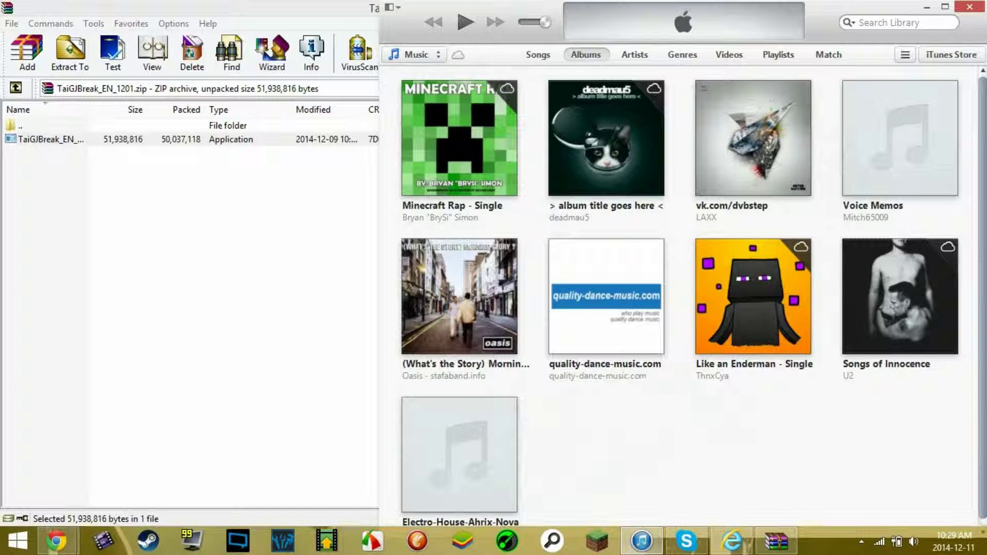
{"action": "key", "text": "alt+Tab"}
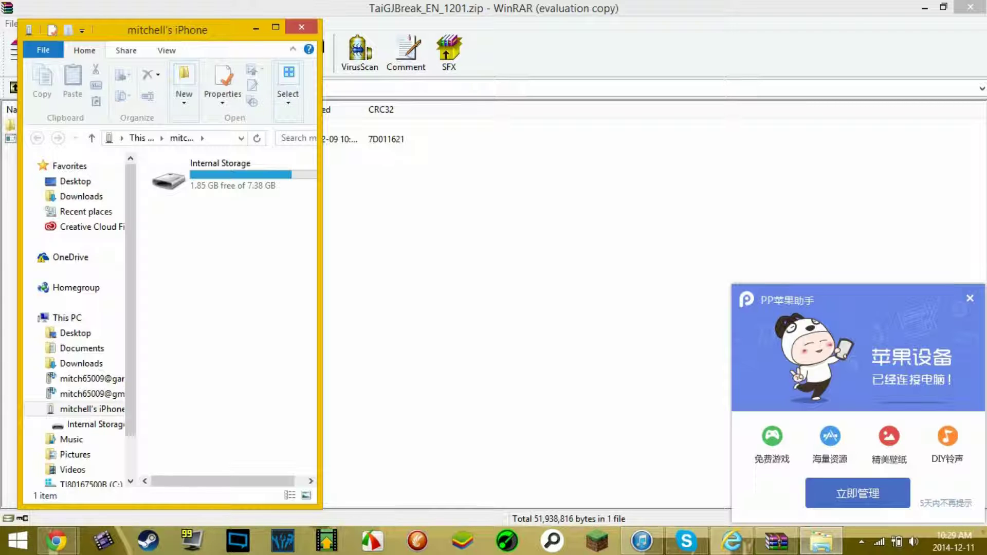
{"action": "left_click", "coordinate": [861, 541]}
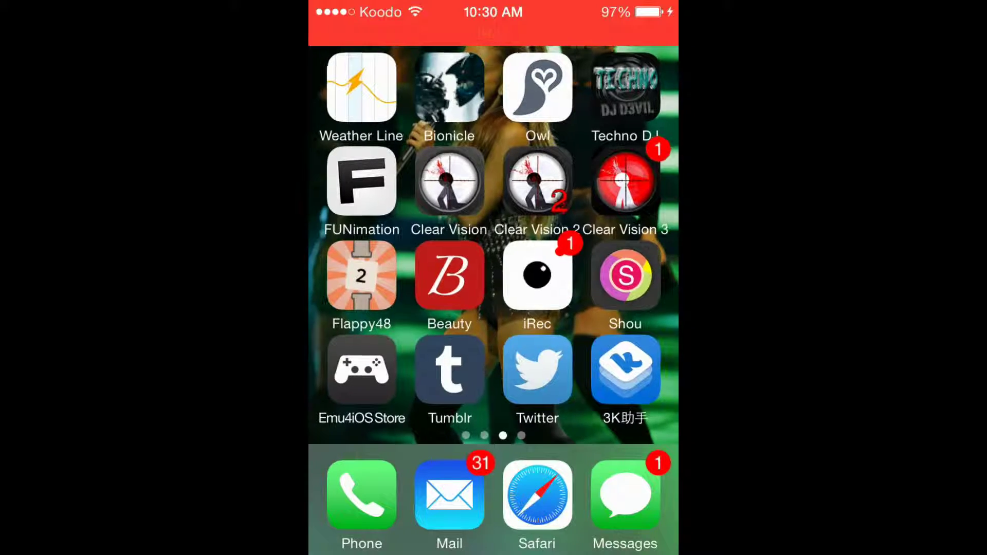
Swipe across the home screen pages and settle on the last page holding the new Cydia icon.
{"action": "scroll", "coordinate": [493, 242], "scroll_direction": "left", "scroll_amount": 1}
{"action": "scroll", "coordinate": [493, 242], "scroll_direction": "left", "scroll_amount": 1}
{"action": "scroll", "coordinate": [493, 241], "scroll_direction": "right", "scroll_amount": 3}
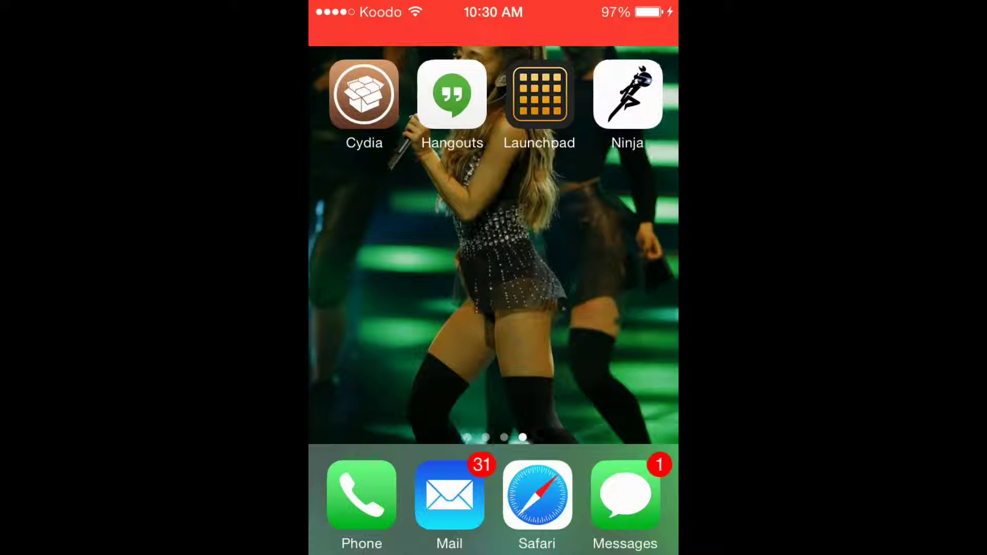
{"action": "scroll", "coordinate": [494, 242], "scroll_direction": "left", "scroll_amount": 3}
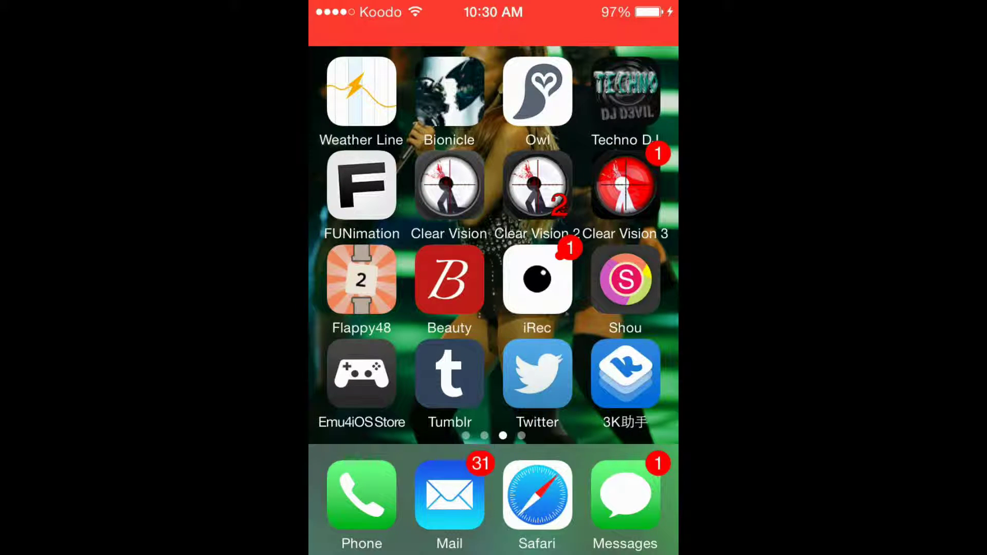
{"action": "scroll", "coordinate": [494, 242], "scroll_direction": "right", "scroll_amount": 1}
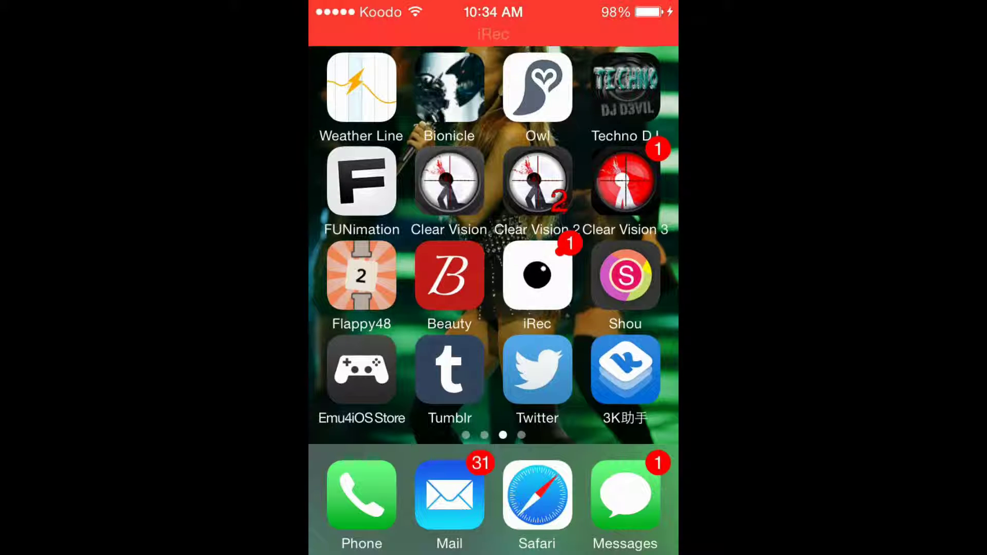
{"action": "left_click_drag", "start_coordinate": [597, 288], "coordinate": [391, 288]}
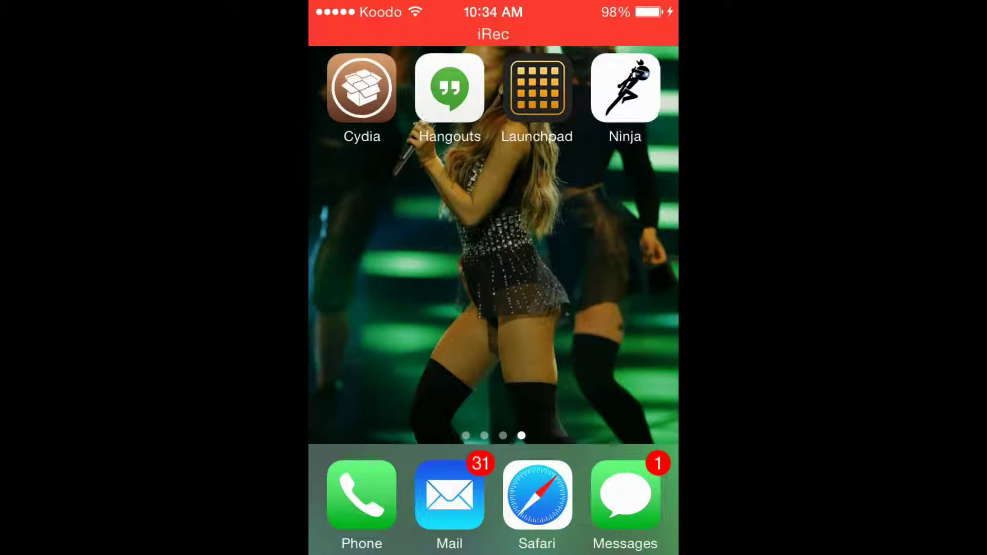
Launch Cydia and browse its Home page, briefly viewing the IntelliID package details.
{"action": "left_click", "coordinate": [361, 86]}
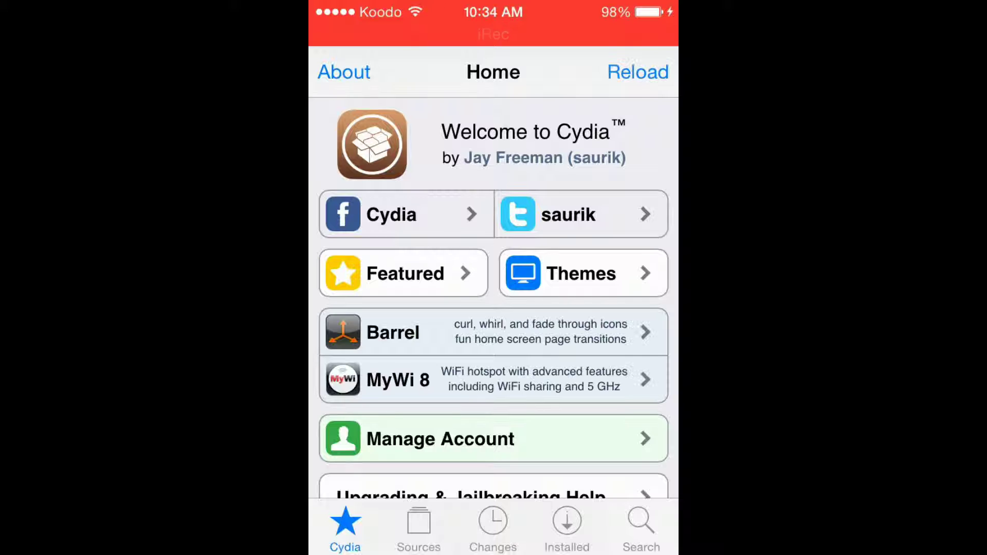
{"action": "scroll", "coordinate": [493, 283], "scroll_direction": "down", "scroll_amount": 10}
{"action": "scroll", "coordinate": [493, 283], "scroll_direction": "up", "scroll_amount": 5}
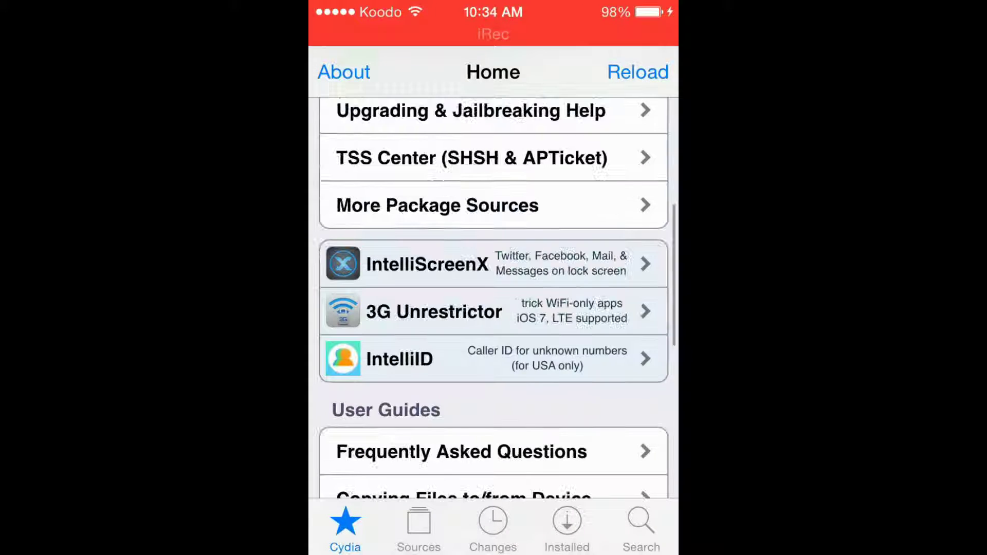
{"action": "left_click", "coordinate": [494, 358]}
{"action": "left_click", "coordinate": [355, 72]}
{"action": "scroll", "coordinate": [493, 282], "scroll_direction": "down", "scroll_amount": 10}
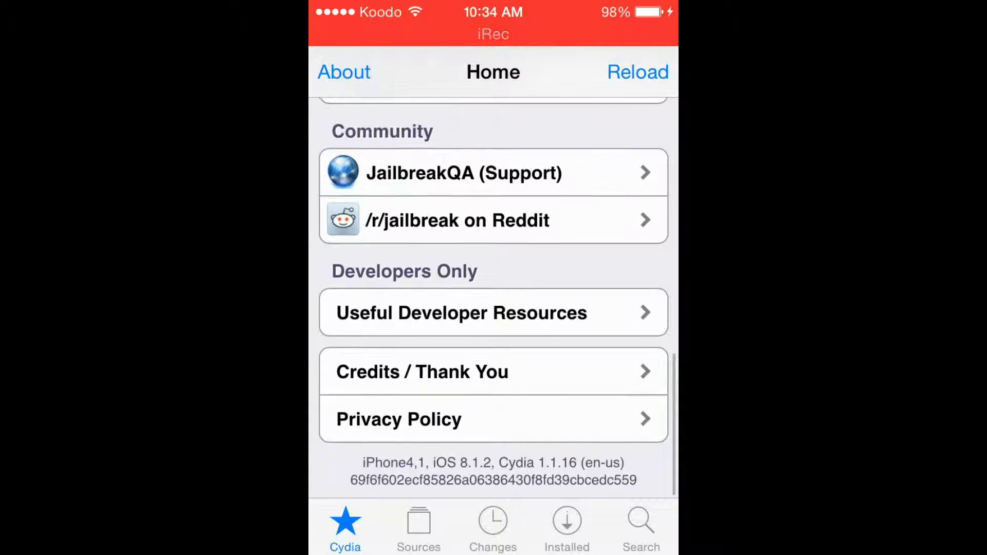
Browse Cydia's Sources list, such as apt.thebigboss.org, and the Installed packages list.
{"action": "left_click", "coordinate": [419, 529]}
{"action": "scroll", "coordinate": [494, 298], "scroll_direction": "down", "scroll_amount": 2}
{"action": "scroll", "coordinate": [493, 298], "scroll_direction": "up", "scroll_amount": 3}
{"action": "left_click", "coordinate": [345, 529]}
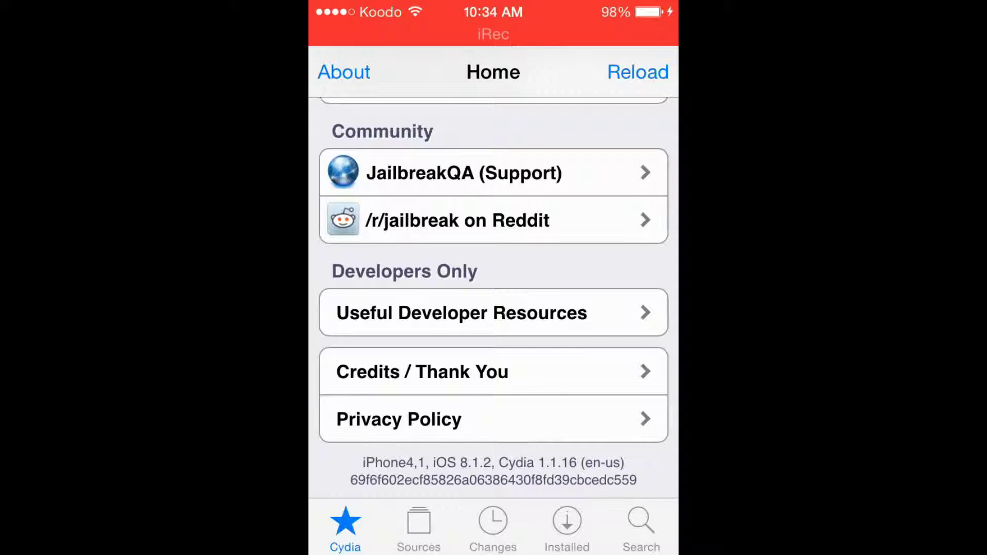
{"action": "left_click", "coordinate": [567, 530]}
{"action": "scroll", "coordinate": [494, 298], "scroll_direction": "down", "scroll_amount": 10}
{"action": "scroll", "coordinate": [494, 298], "scroll_direction": "down", "scroll_amount": 10}
Check Cydia's Search page, return to Sources, then switch to iRec's 'Jailbreak 2' recording screen.
{"action": "left_click", "coordinate": [640, 530]}
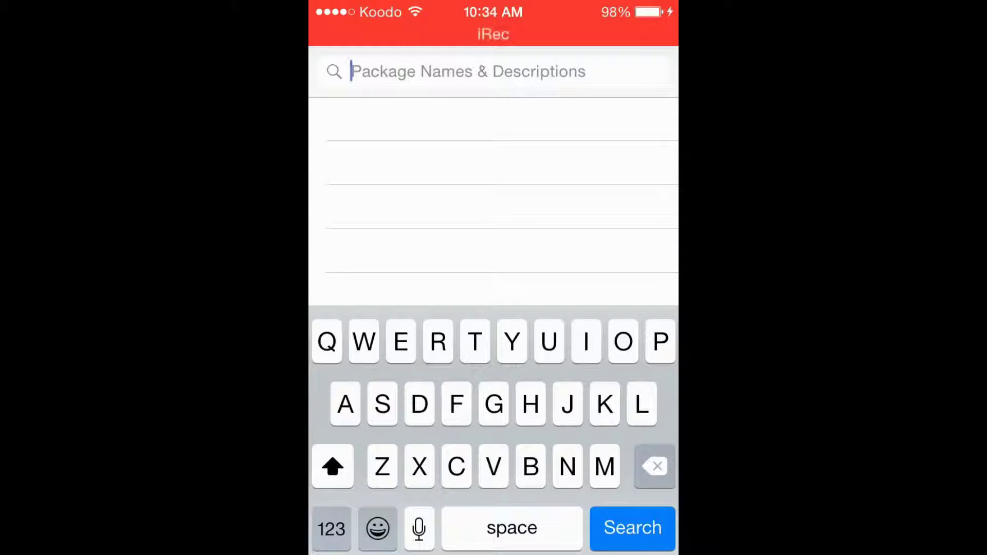
{"action": "left_click", "coordinate": [331, 529]}
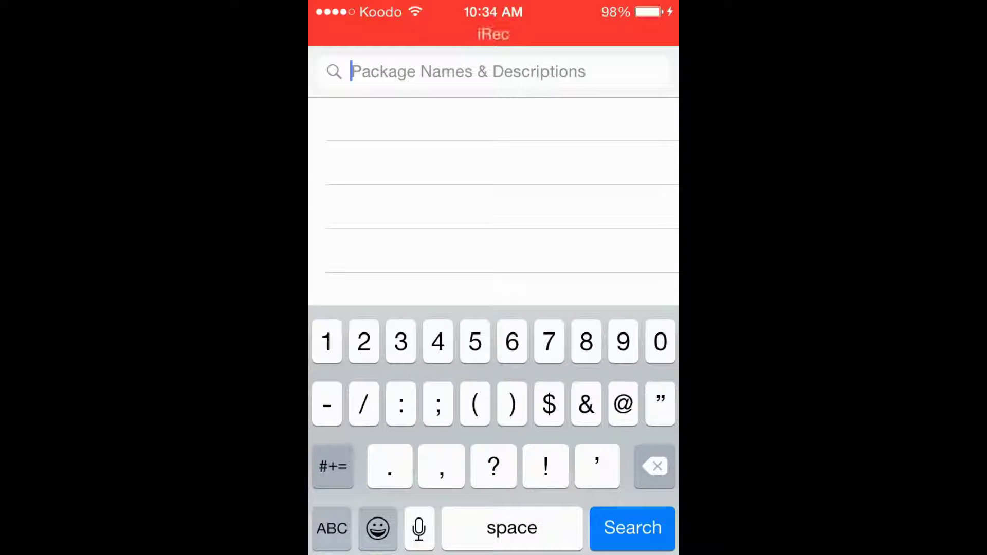
{"action": "left_click", "coordinate": [633, 529]}
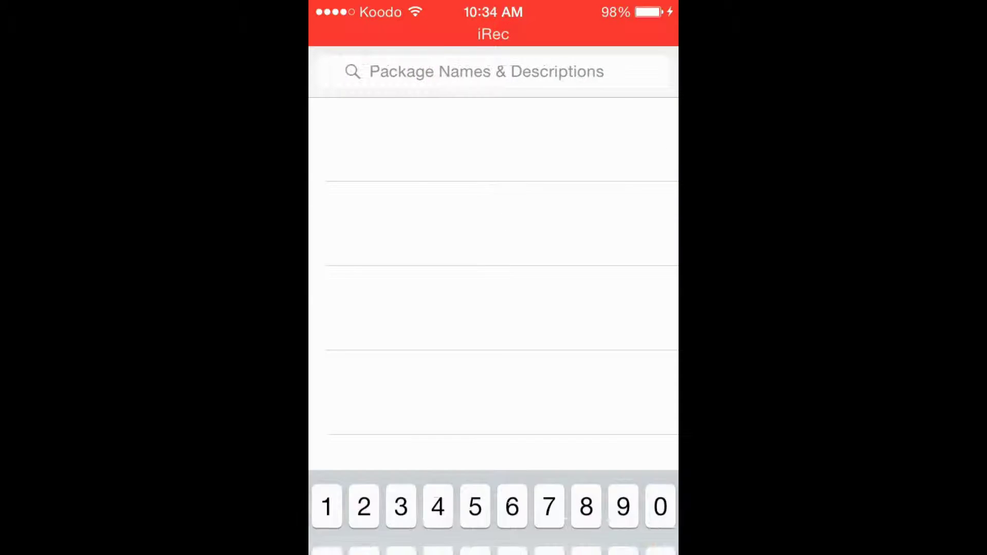
{"action": "left_click", "coordinate": [418, 528]}
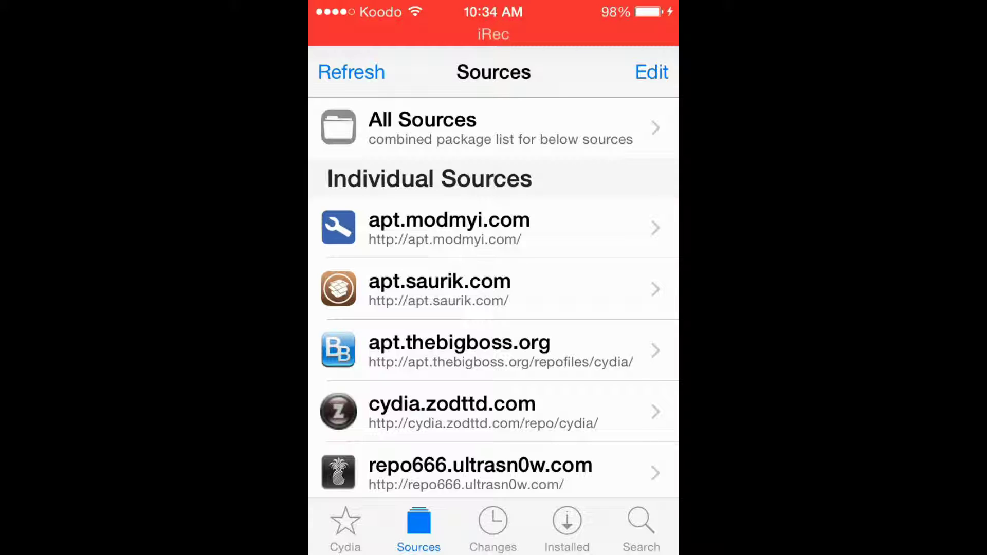
{"action": "left_click", "coordinate": [493, 24]}
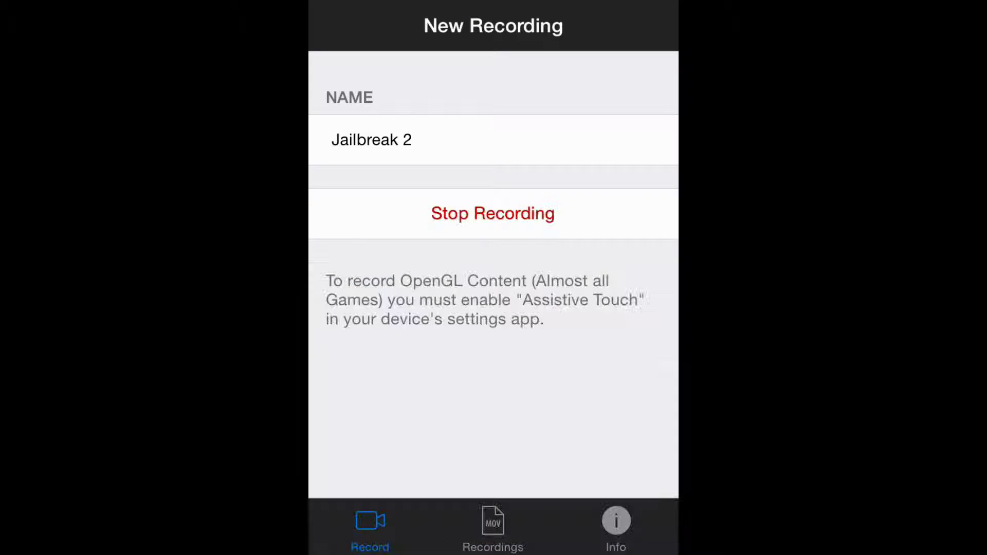